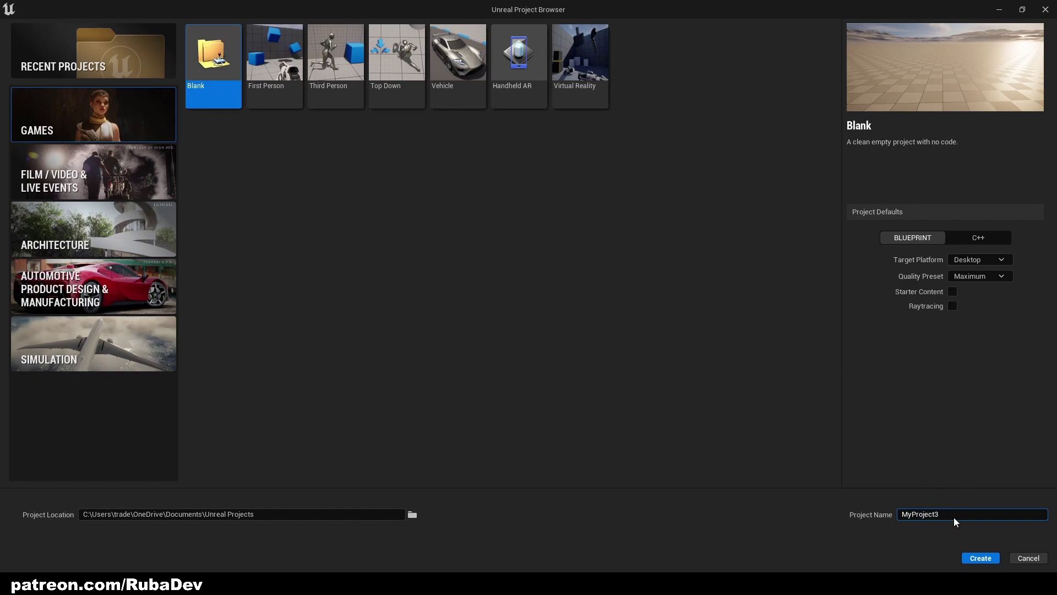
Create a new Blank Blueprint game project named ClickerYoutube
{"action": "left_click_drag", "start_coordinate": [953, 514], "coordinate": [878, 513]}
{"action": "left_click", "coordinate": [877, 468]}
{"action": "left_click", "coordinate": [271, 160]}
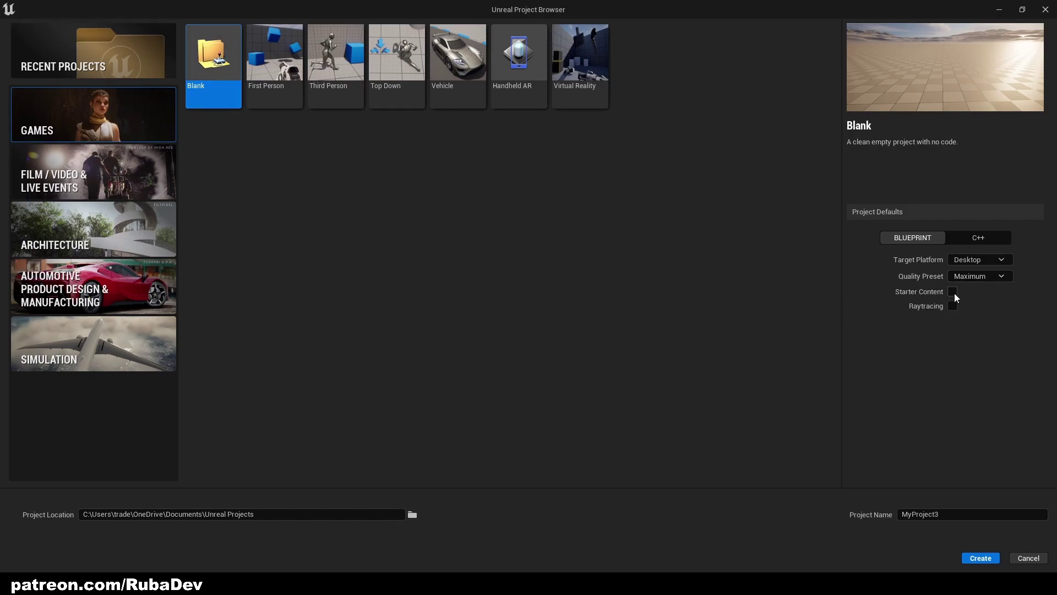
{"action": "left_click", "coordinate": [897, 514]}
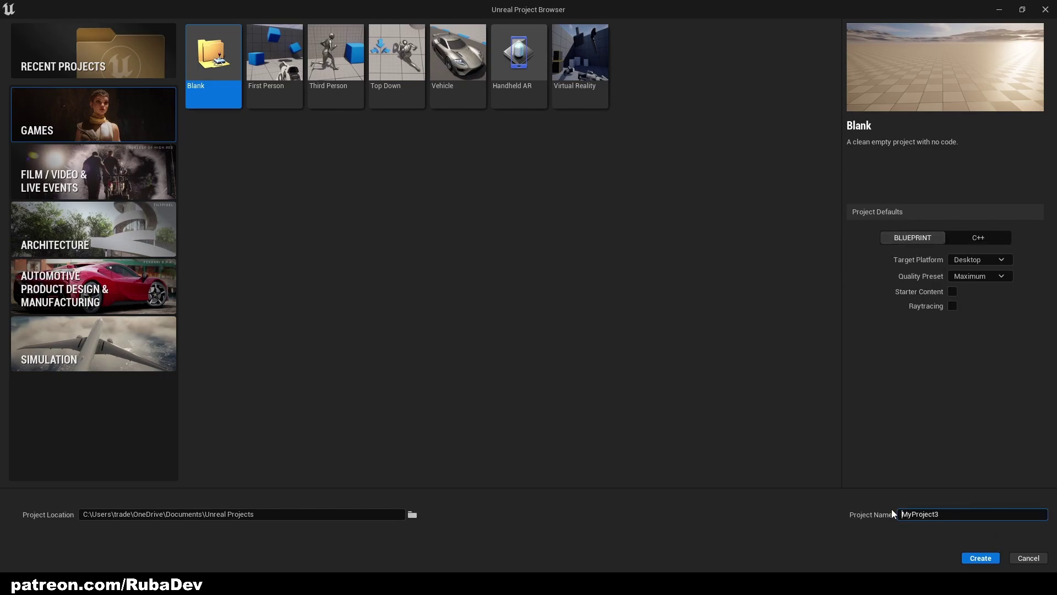
{"action": "double_click", "coordinate": [942, 513]}
{"action": "type", "text": "ClickerYoutube"}
{"action": "key", "text": "Return"}
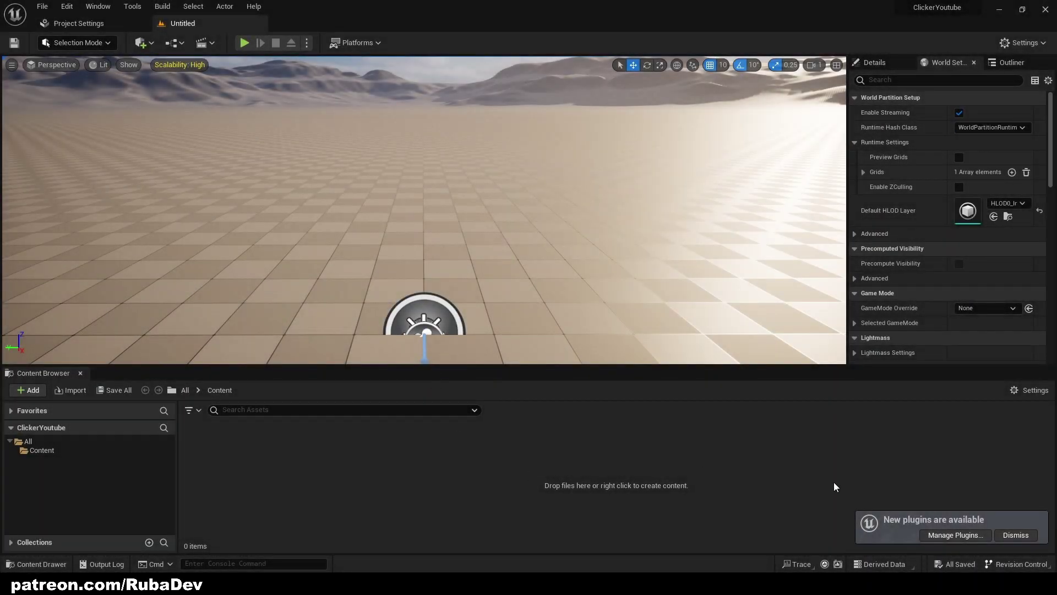
Dismiss the plugins notice, then create, open and save a level named ClickerLevel in Content
{"action": "left_click", "coordinate": [1021, 537]}
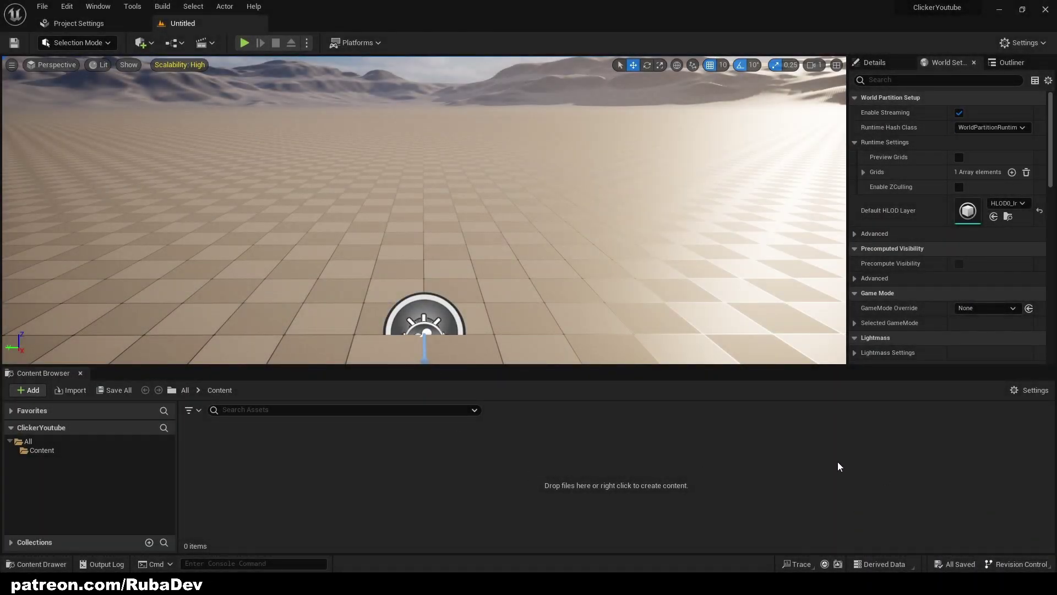
{"action": "right_click", "coordinate": [209, 444]}
{"action": "left_click", "coordinate": [276, 143]}
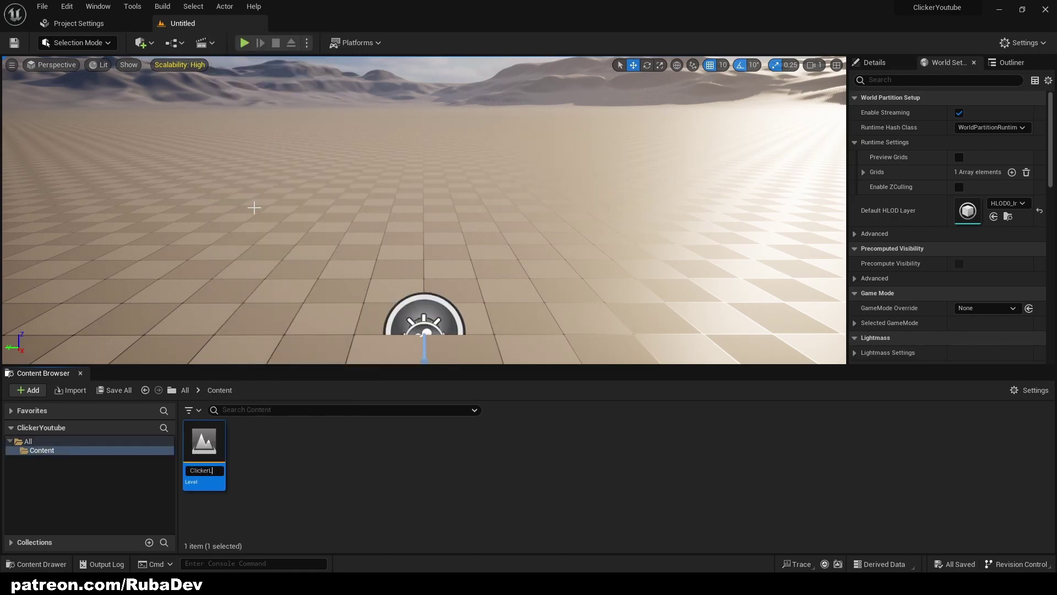
{"action": "type", "text": "ClickerLevel"}
{"action": "key", "text": "Return"}
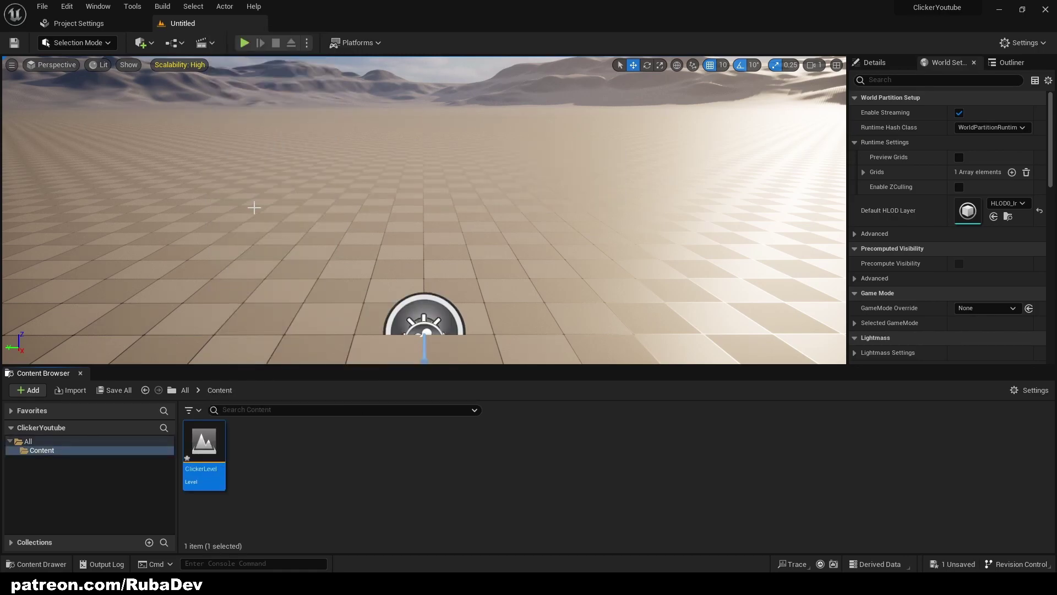
{"action": "double_click", "coordinate": [203, 443]}
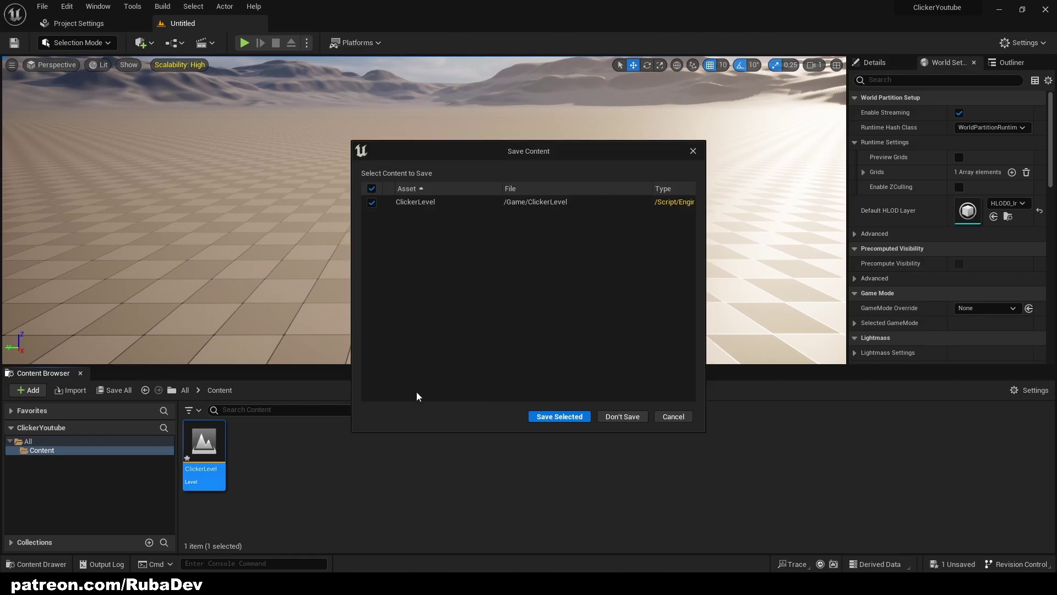
{"action": "left_click", "coordinate": [559, 416]}
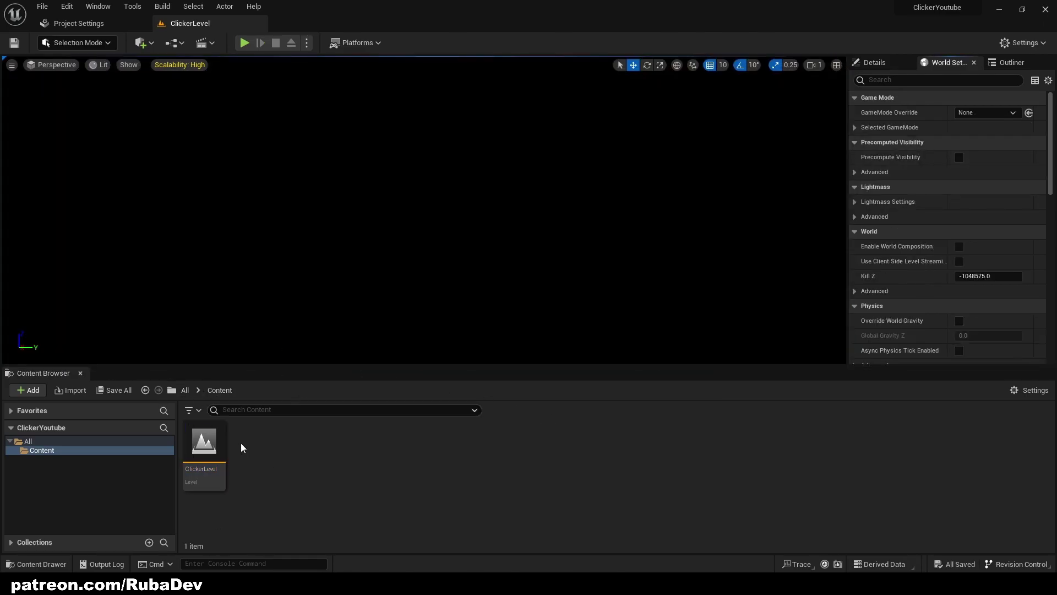
In the Content folder, start a new Blueprint class with All Classes expanded
{"action": "left_click", "coordinate": [185, 390]}
{"action": "double_click", "coordinate": [204, 443]}
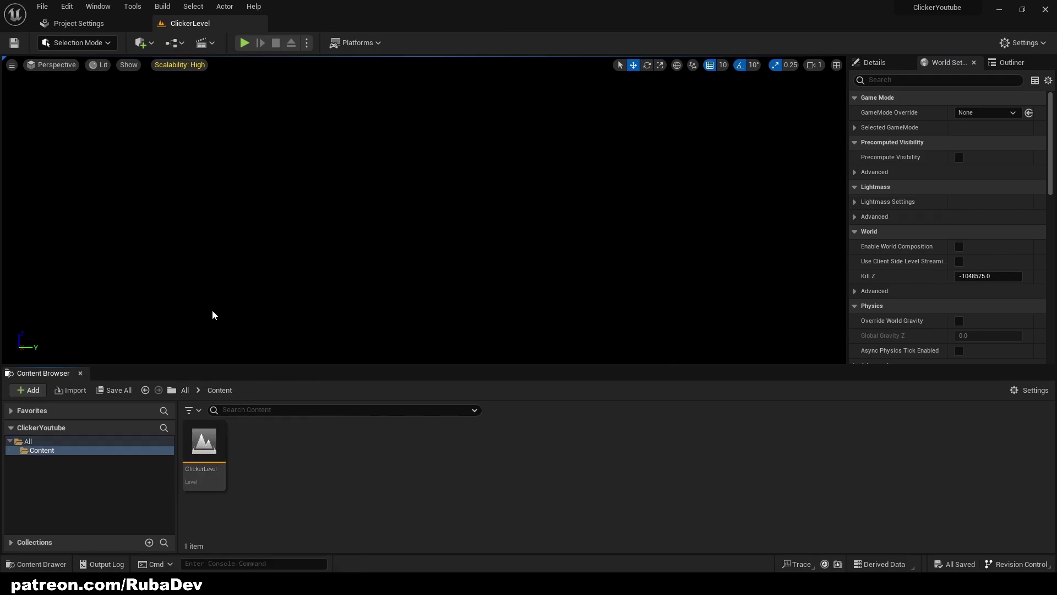
{"action": "right_click", "coordinate": [246, 440]}
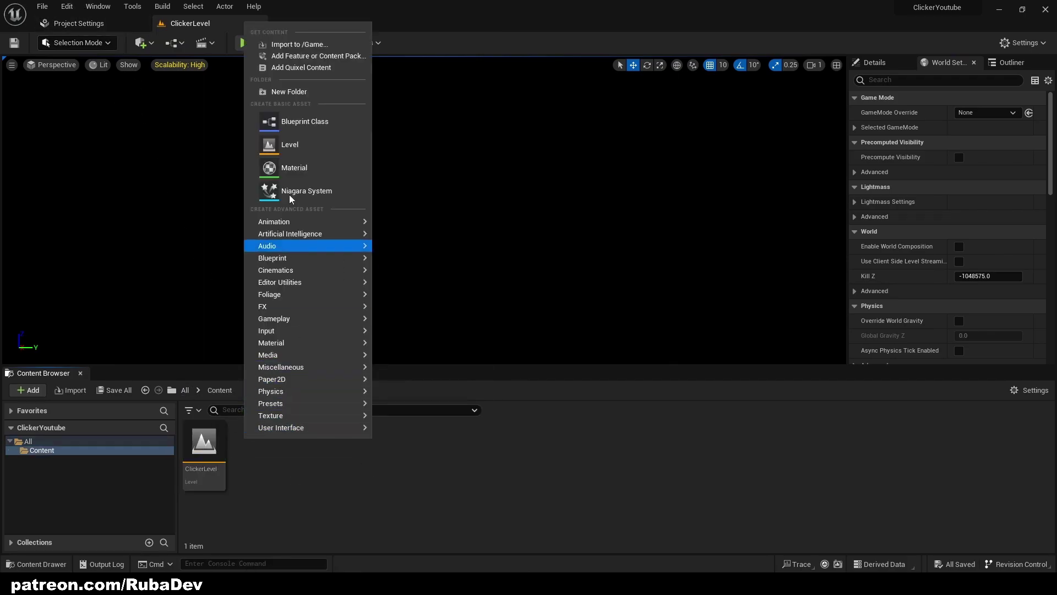
{"action": "left_click", "coordinate": [305, 122]}
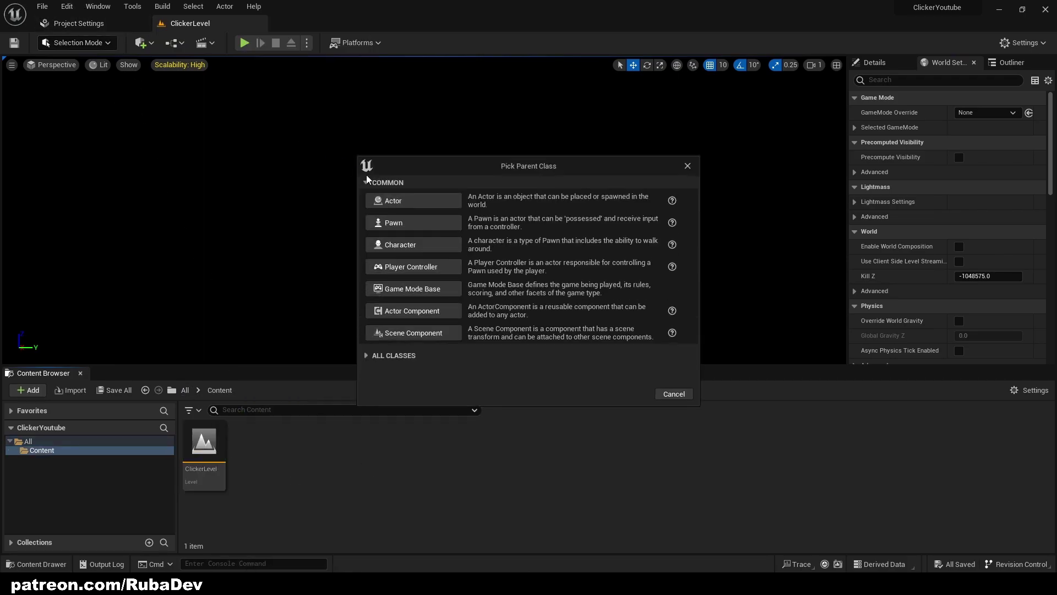
{"action": "left_click", "coordinate": [413, 355]}
Choose GameInstance as the parent class and name the Blueprint ClickerGameInstance
{"action": "type", "text": "gamein"}
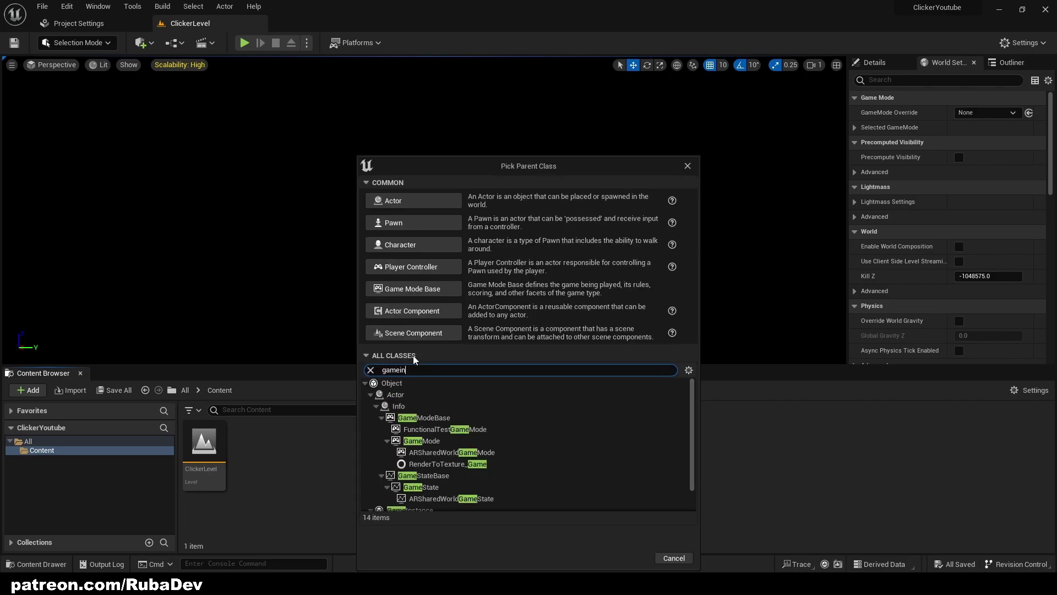
{"action": "type", "text": "stan"}
{"action": "left_click", "coordinate": [401, 395]}
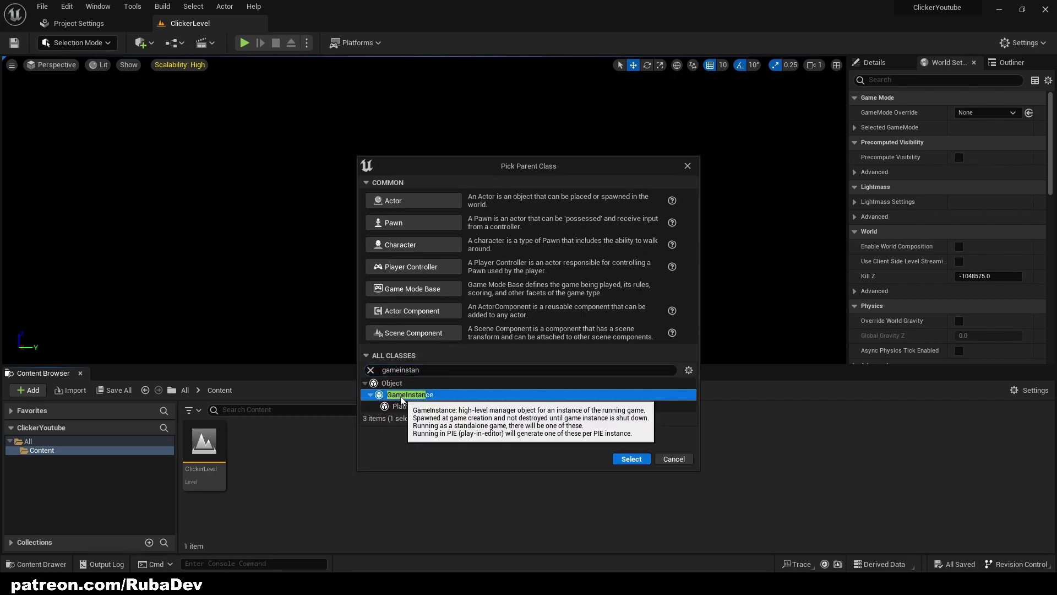
{"action": "left_click", "coordinate": [633, 460]}
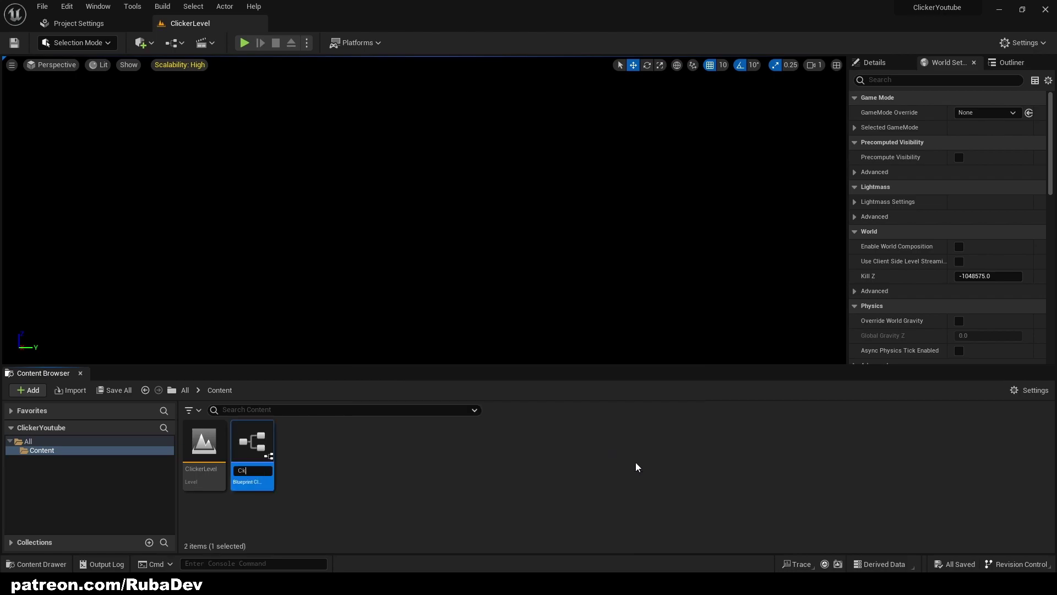
{"action": "type", "text": "ClickerGameInstance"}
{"action": "key", "text": "Return"}
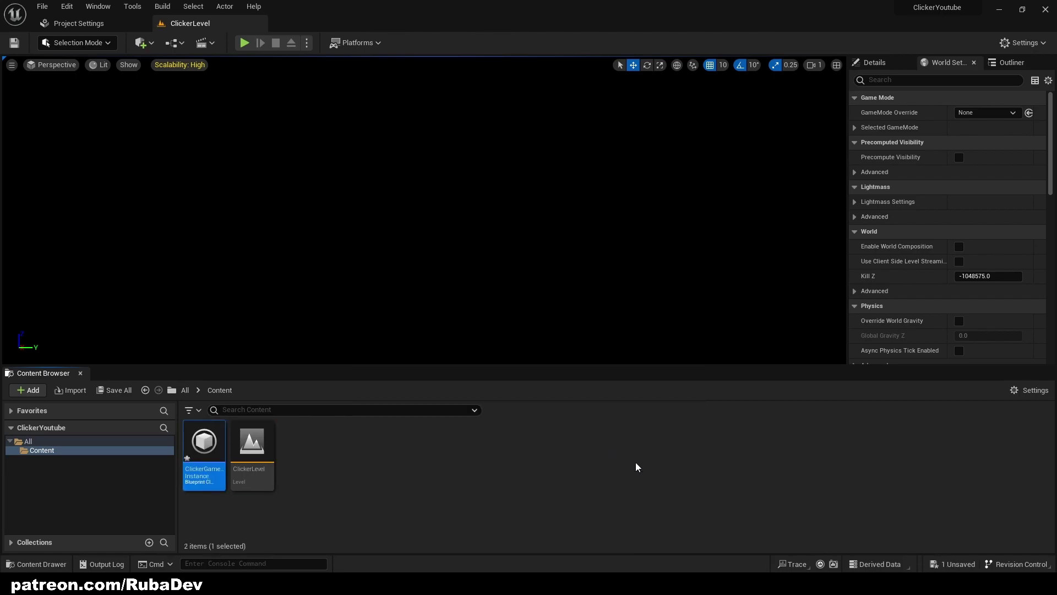
Add a Character-parented Blueprint named ClickerCharacter beside ClickerGameInstance and ClickerLevel
{"action": "left_click", "coordinate": [332, 452]}
{"action": "left_click", "coordinate": [264, 443]}
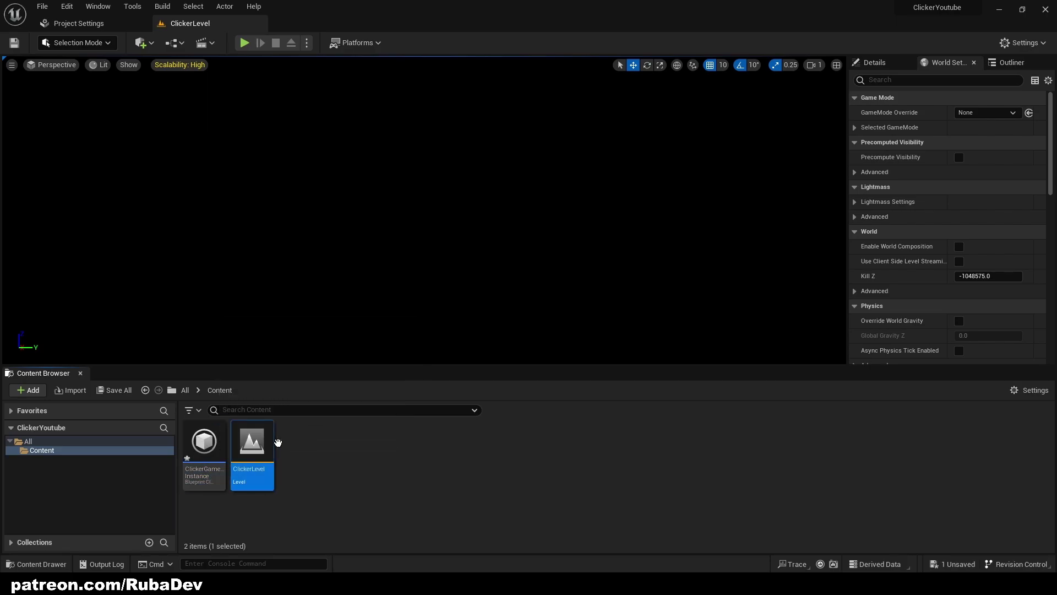
{"action": "left_click", "coordinate": [281, 443]}
{"action": "right_click", "coordinate": [282, 445]}
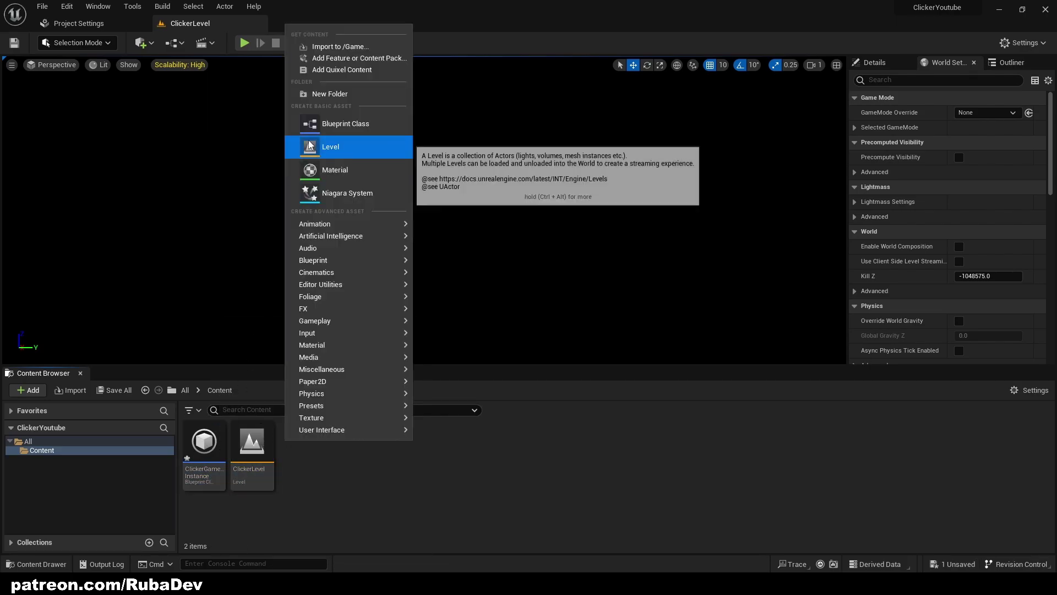
{"action": "key", "text": "Escape"}
{"action": "left_click", "coordinate": [410, 237]}
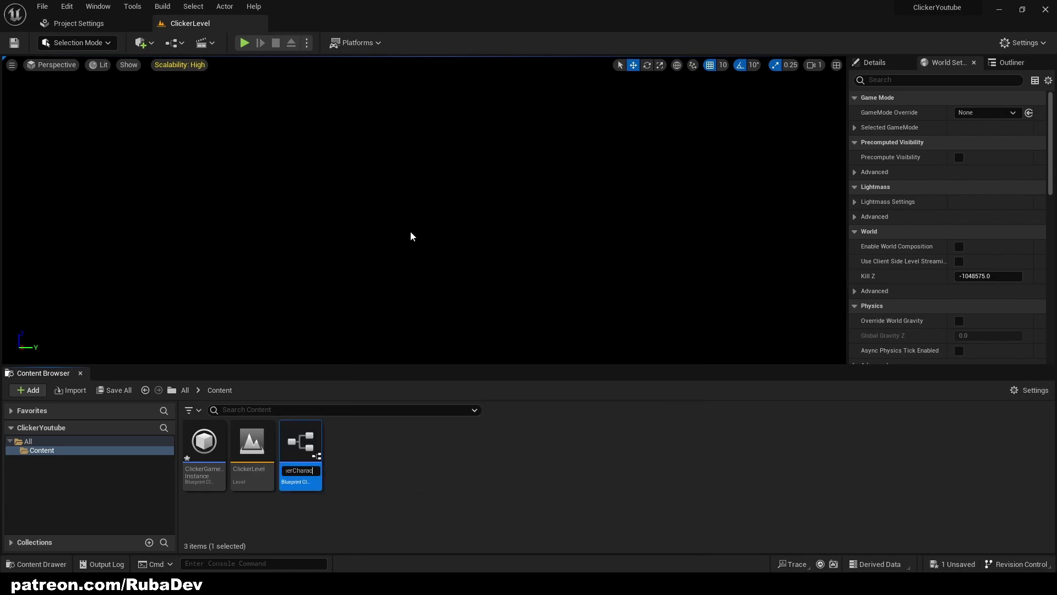
{"action": "type", "text": "ClickerCharacter"}
{"action": "key", "text": "Return"}
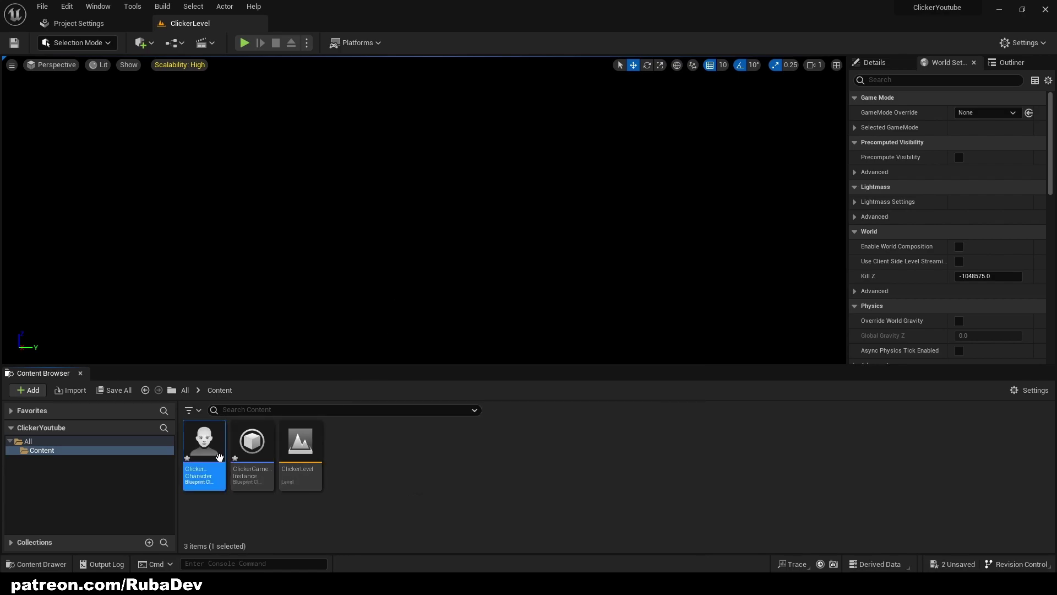
{"action": "left_click", "coordinate": [246, 440]}
{"action": "key", "text": "Left"}
Create another Blueprint class, a player controller, and name it ClickerGameplay_PC
{"action": "left_click", "coordinate": [354, 459]}
{"action": "right_click", "coordinate": [354, 460]}
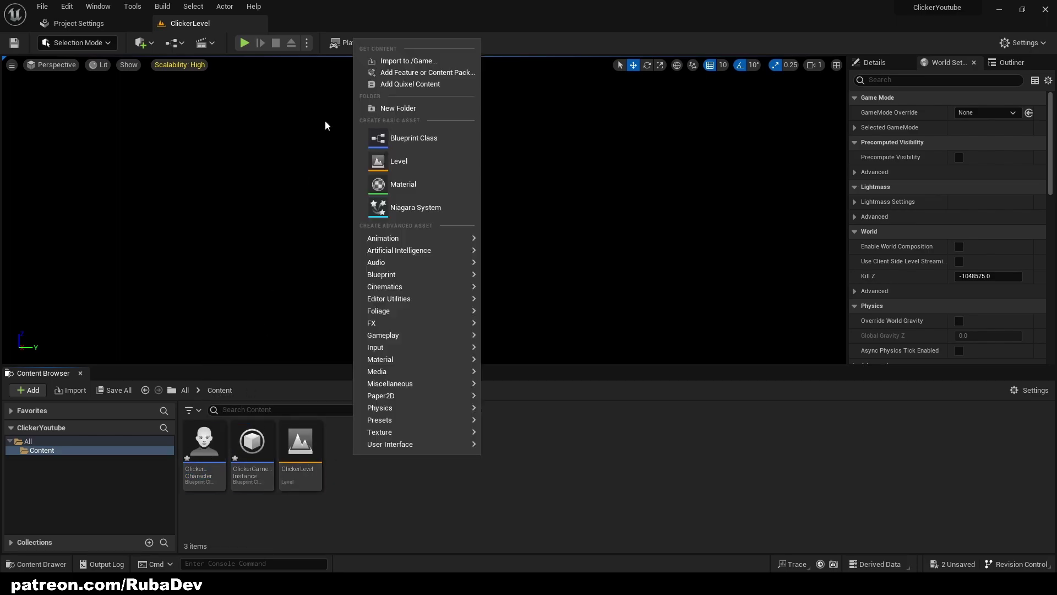
{"action": "left_click", "coordinate": [374, 139]}
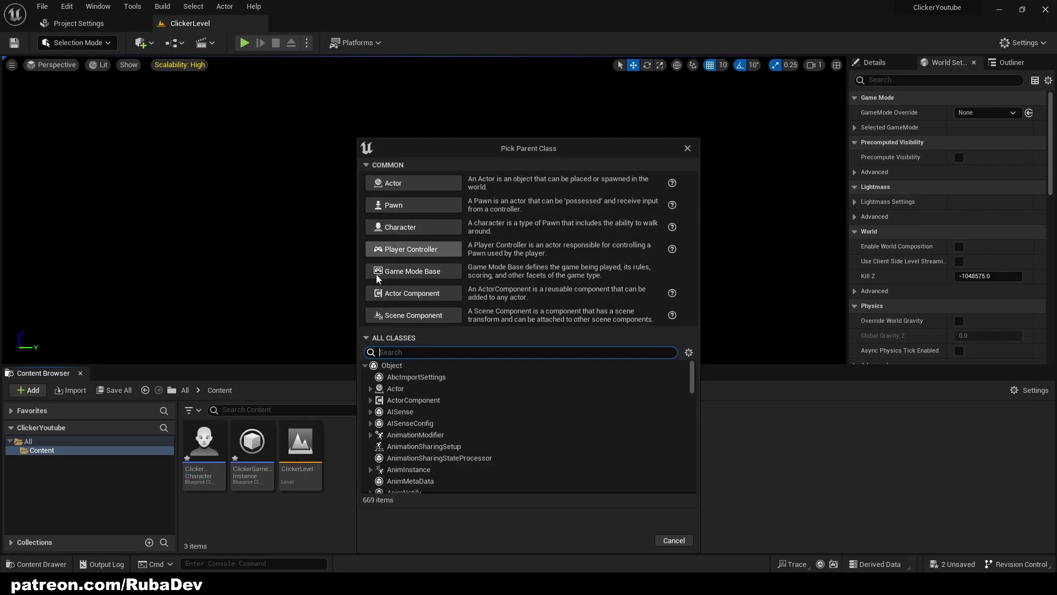
{"action": "left_click", "coordinate": [415, 251]}
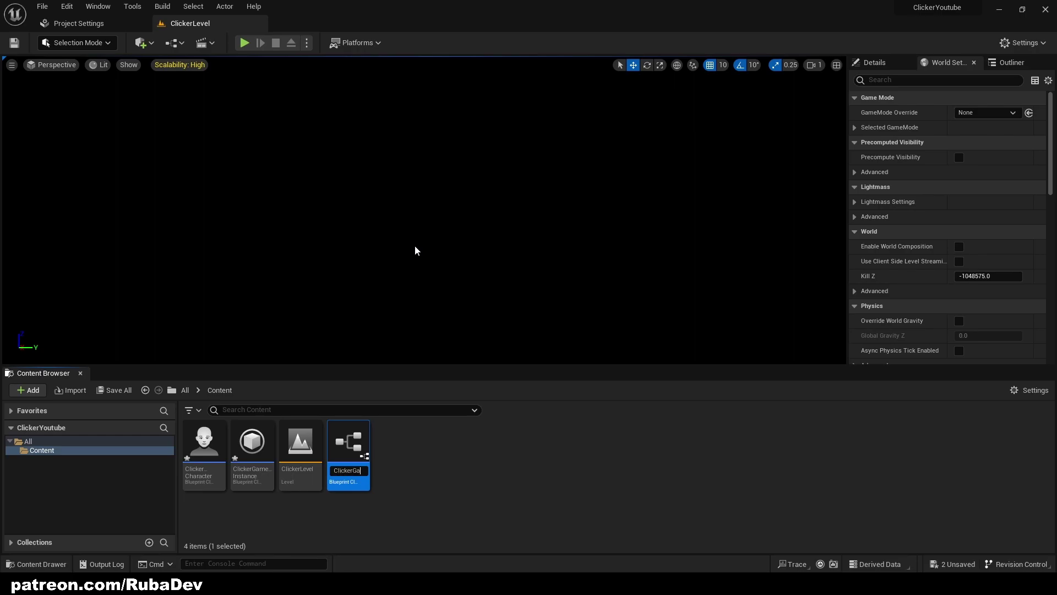
{"action": "type", "text": "PC"}
{"action": "key", "text": "Return"}
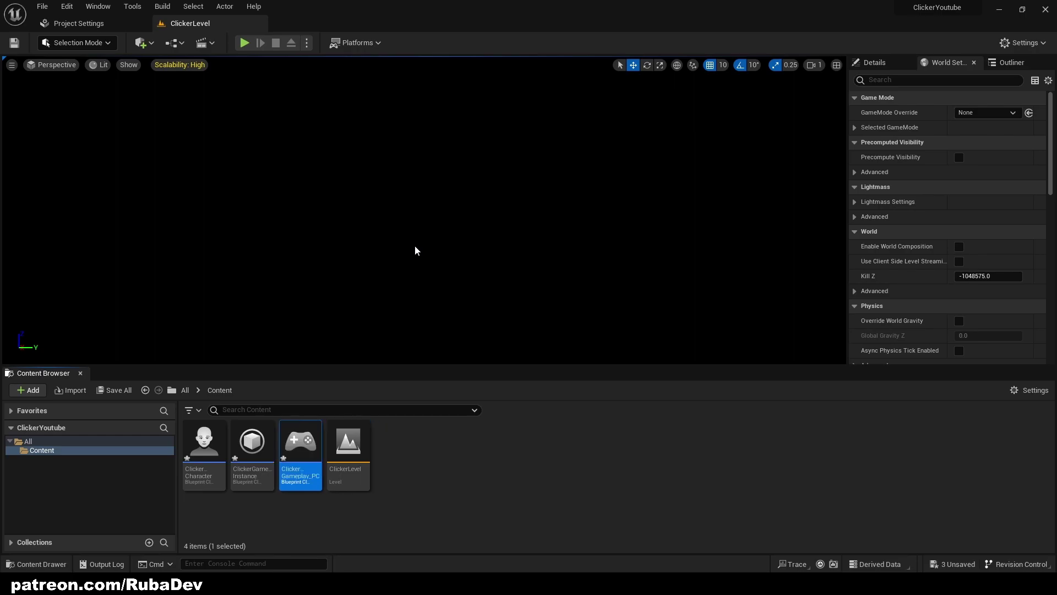
Create a GameModeBase Blueprint named Clicker_Gameplay_GM in Content
{"action": "left_click", "coordinate": [383, 453]}
{"action": "right_click", "coordinate": [384, 457]}
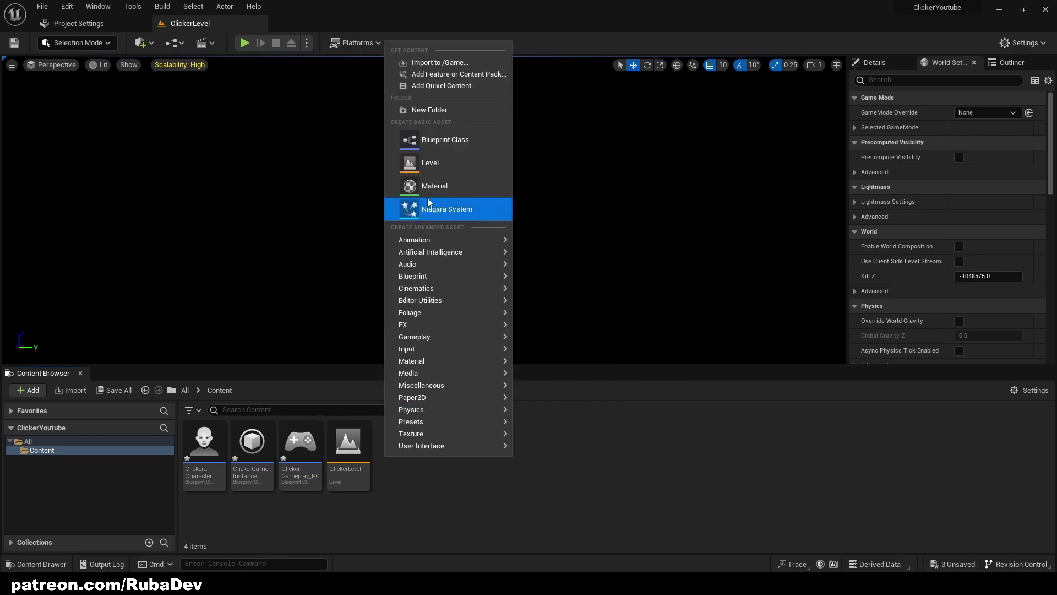
{"action": "left_click", "coordinate": [414, 138]}
{"action": "type", "text": "gamemode"}
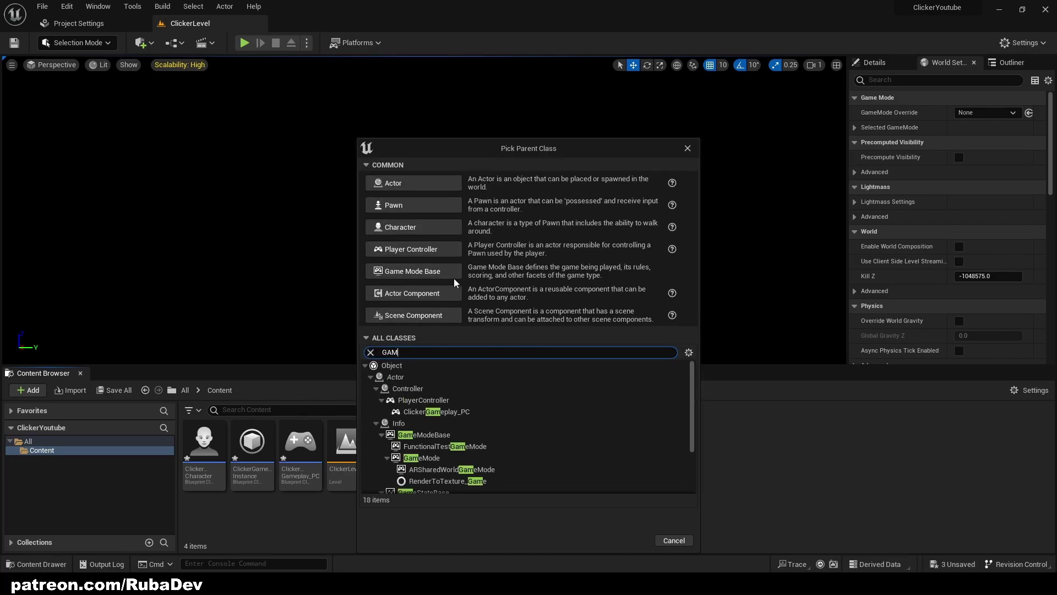
{"action": "left_click", "coordinate": [445, 276]}
{"action": "type", "text": "Click"}
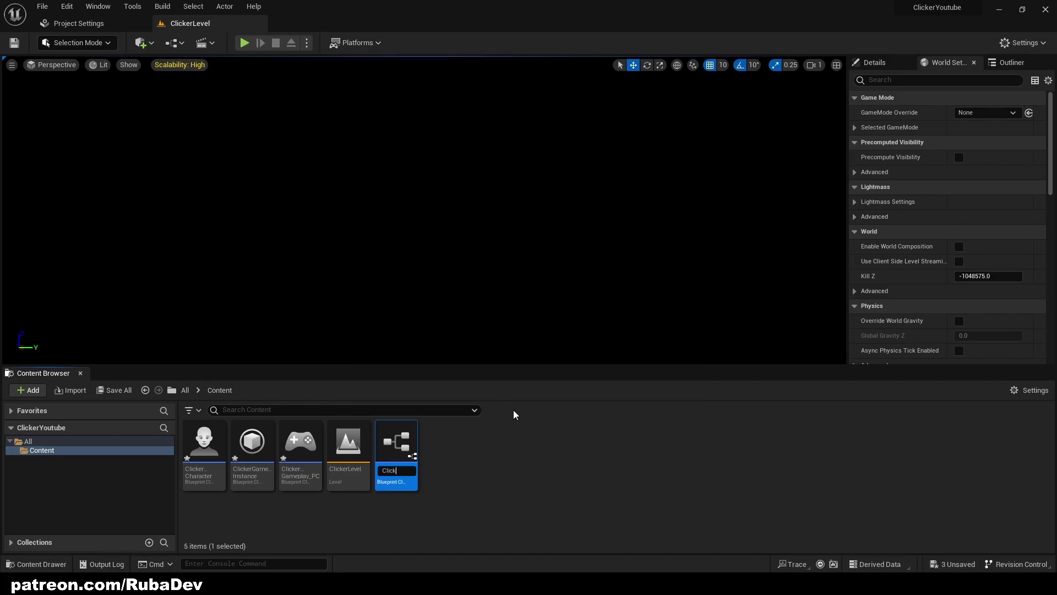
{"action": "type", "text": "er_Gameplay_GM"}
{"action": "key", "text": "Return"}
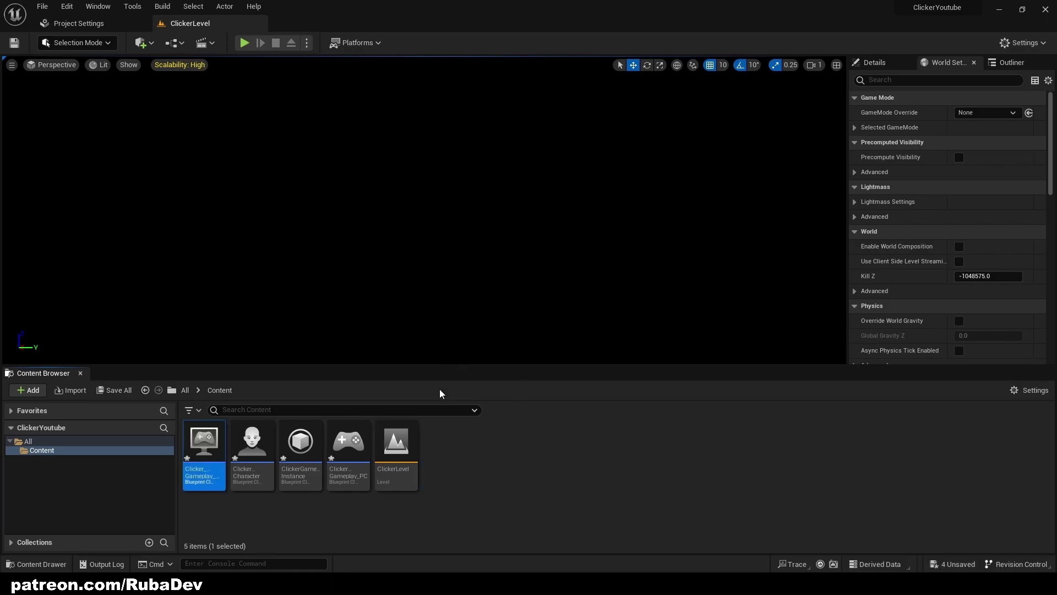
Open Clicker_Gameplay_GM in the Blueprint editor
{"action": "left_click", "coordinate": [443, 473]}
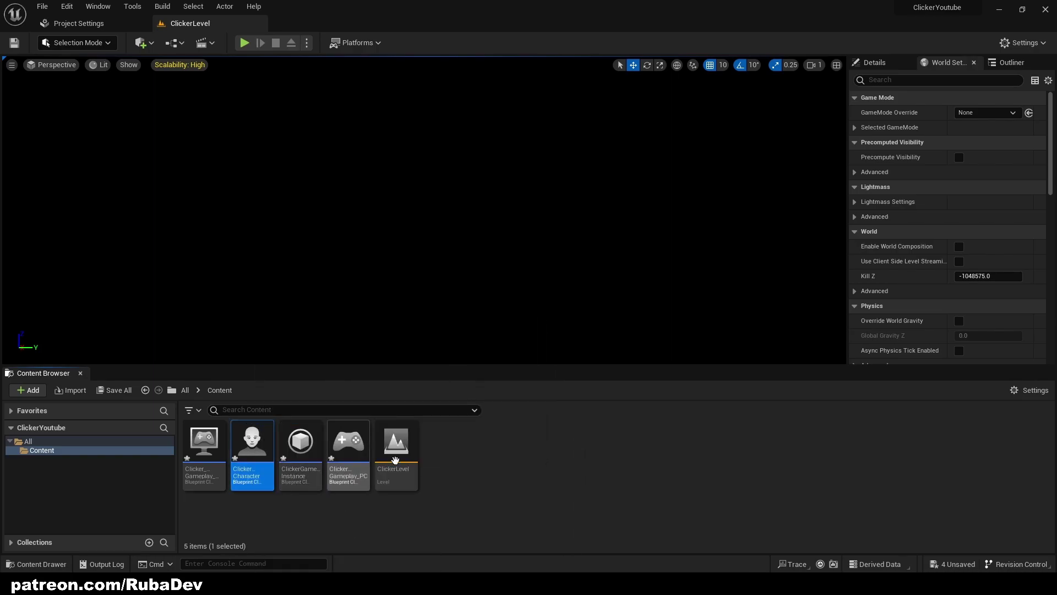
{"action": "right_click", "coordinate": [448, 462]}
{"action": "left_click", "coordinate": [433, 472]}
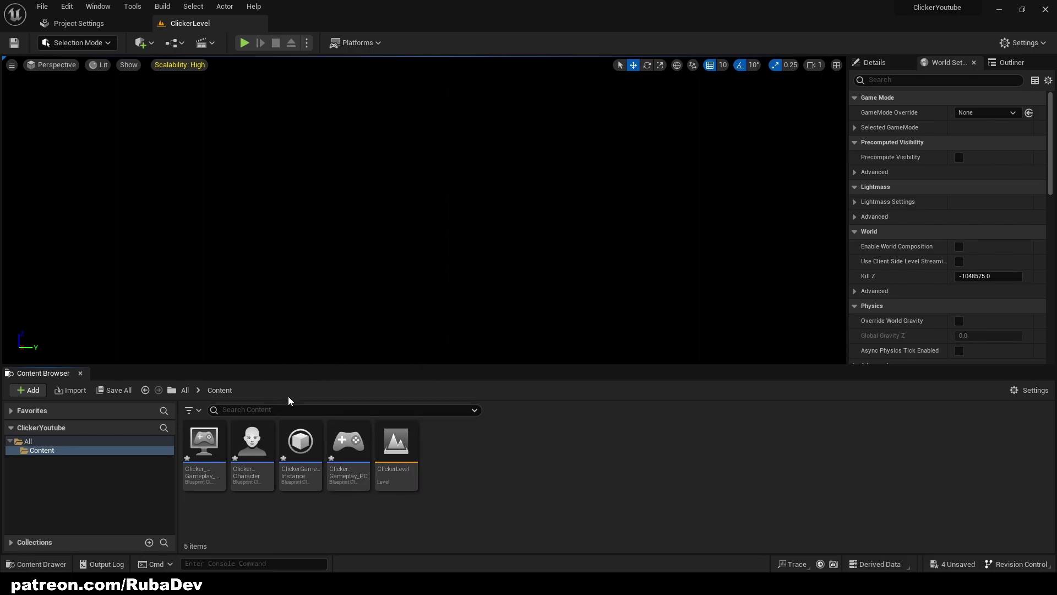
{"action": "left_click", "coordinate": [396, 443]}
{"action": "left_click", "coordinate": [347, 443]}
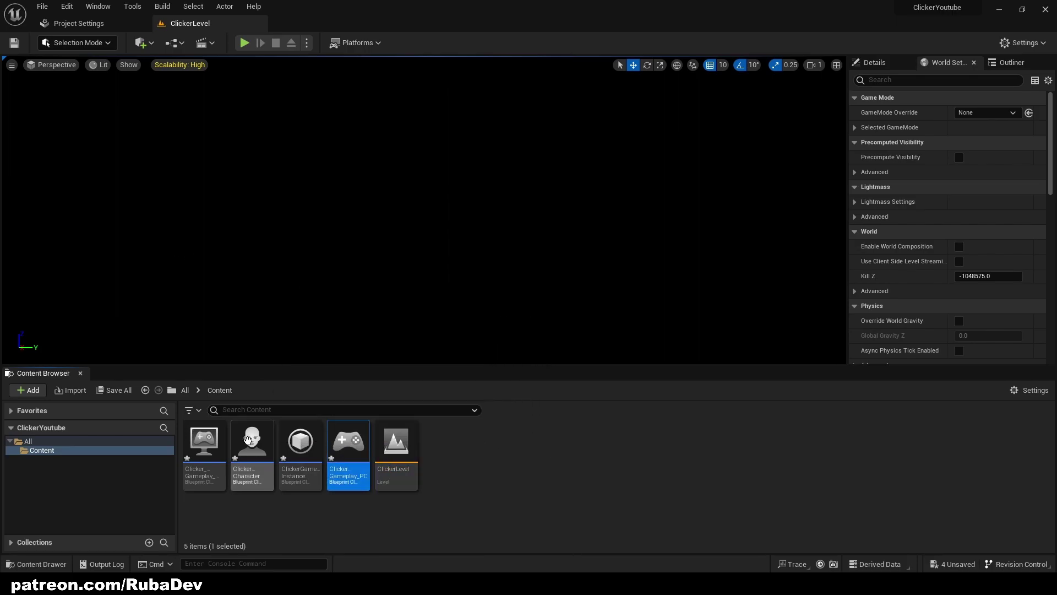
{"action": "left_click", "coordinate": [248, 438]}
{"action": "left_click", "coordinate": [196, 435]}
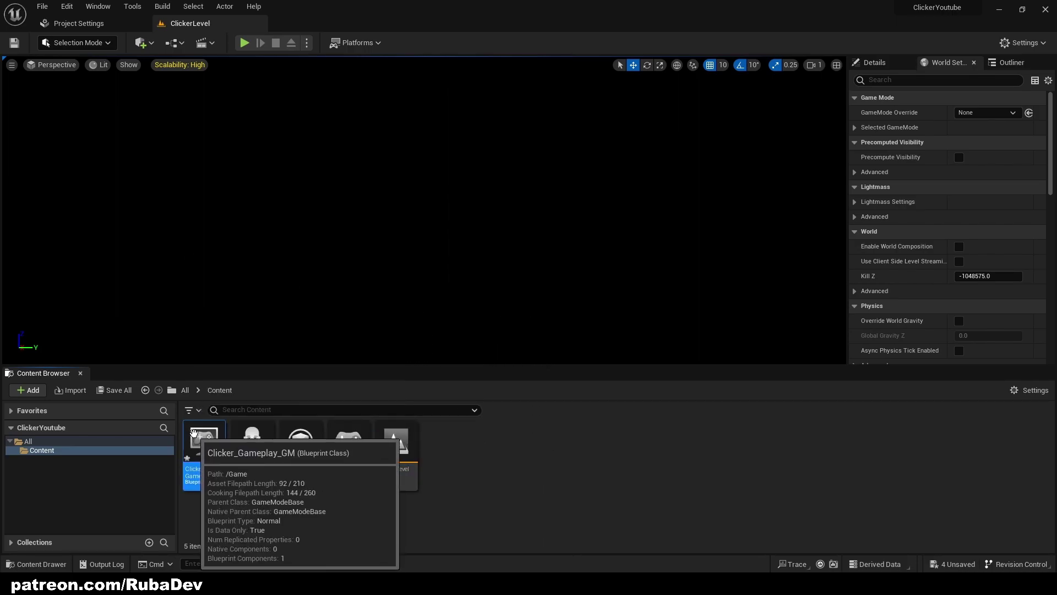
{"action": "double_click", "coordinate": [194, 435]}
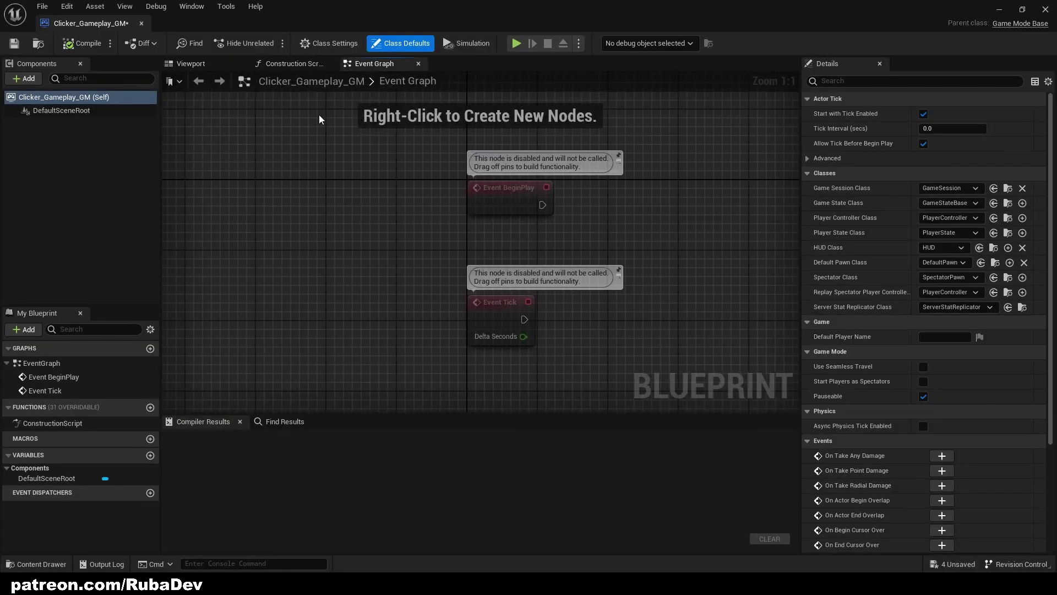
Add a Get Player Controller node feeding a Set Show Mouse Cursor node
{"action": "left_click", "coordinate": [471, 147]}
{"action": "right_click_drag", "start_coordinate": [471, 147], "coordinate": [444, 316]}
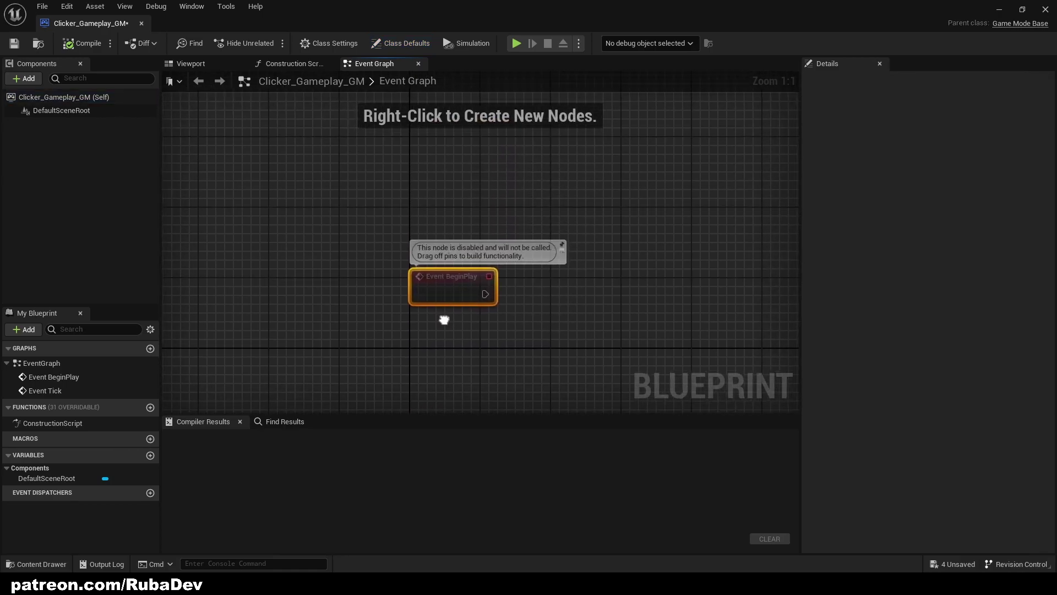
{"action": "left_click", "coordinate": [476, 200]}
{"action": "right_click", "coordinate": [499, 193]}
{"action": "type", "text": "get player controlle"}
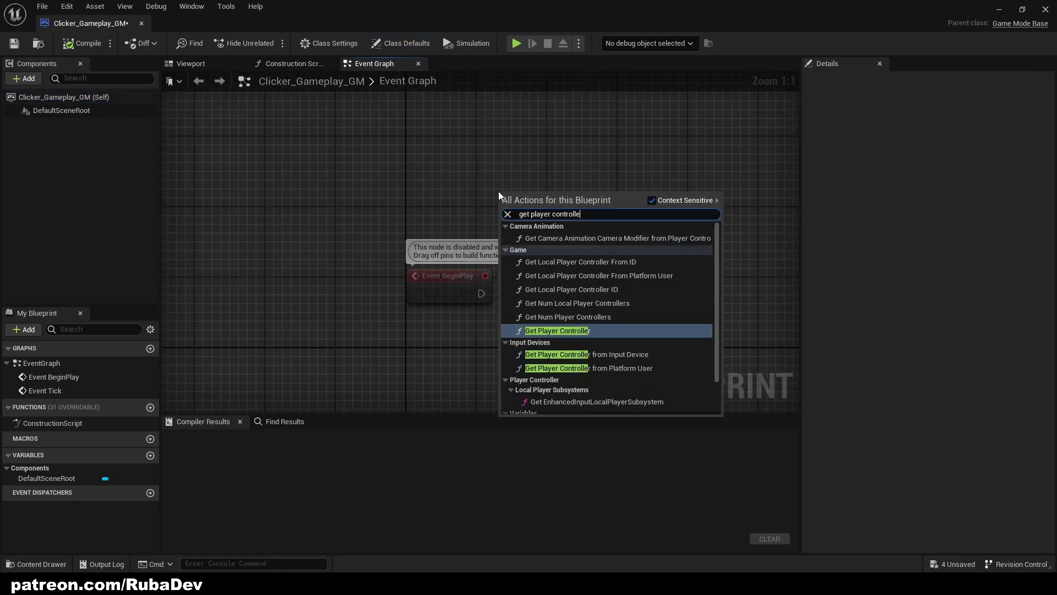
{"action": "key", "text": "Return"}
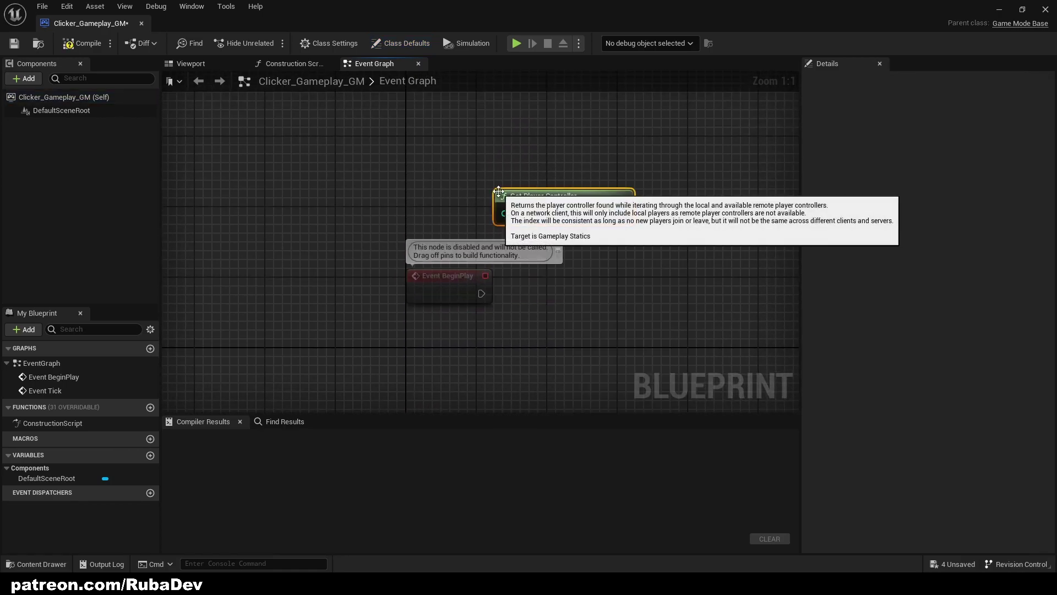
{"action": "left_click_drag", "start_coordinate": [480, 211], "coordinate": [599, 279]}
{"action": "type", "text": "set show mo"}
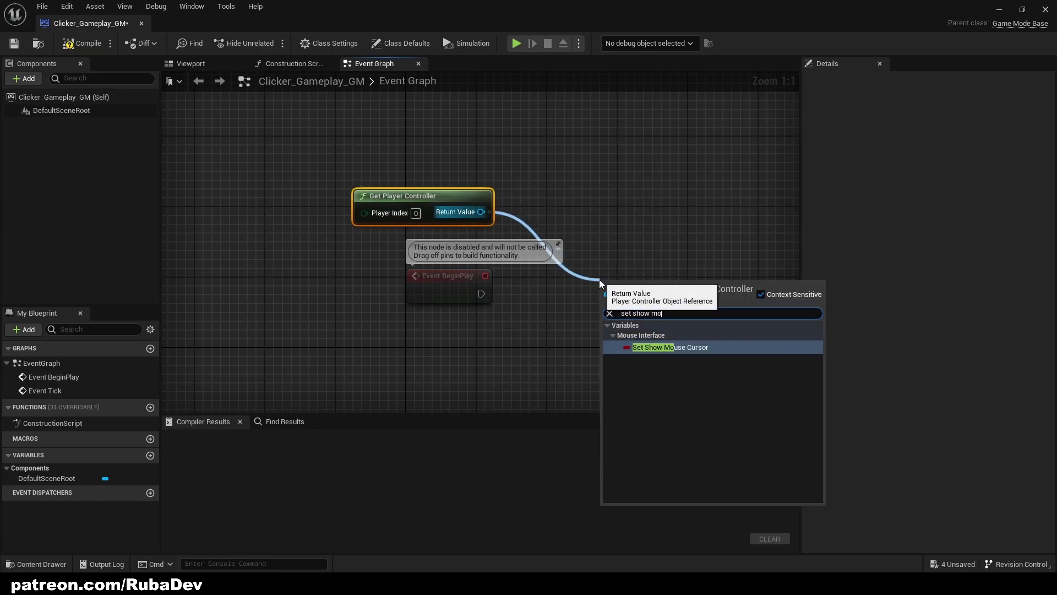
{"action": "key", "text": "Return"}
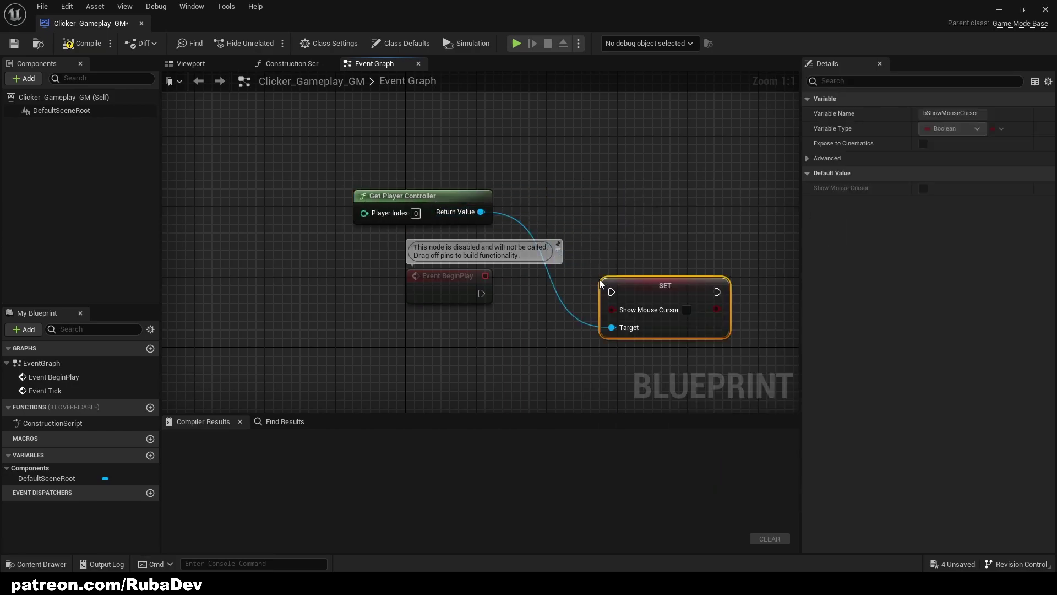
Enable Show Mouse Cursor and wire Event BeginPlay into the SET node
{"action": "left_click", "coordinate": [686, 310]}
{"action": "left_click_drag", "start_coordinate": [611, 291], "coordinate": [482, 294]}
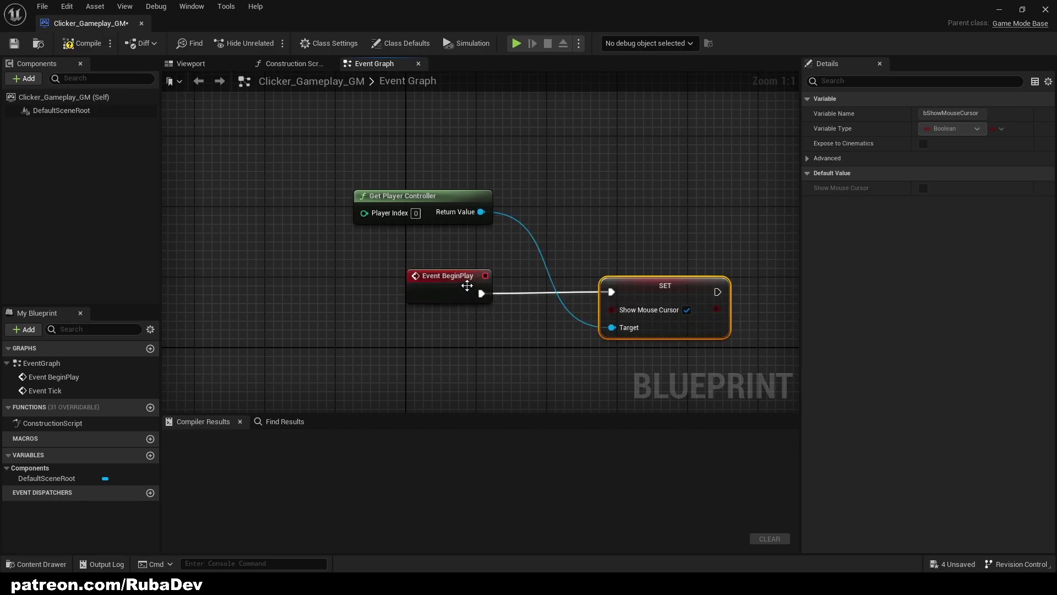
{"action": "left_click", "coordinate": [460, 279]}
{"action": "right_click_drag", "start_coordinate": [639, 232], "coordinate": [530, 241]}
{"action": "left_click", "coordinate": [520, 277]}
{"action": "left_click", "coordinate": [557, 238]}
{"action": "left_click_drag", "start_coordinate": [329, 198], "coordinate": [647, 269]}
Chain a Set Input Mode UI Only node after the cursor setter, with a reroute on the controller wire
{"action": "type", "text": "set input mode ui"}
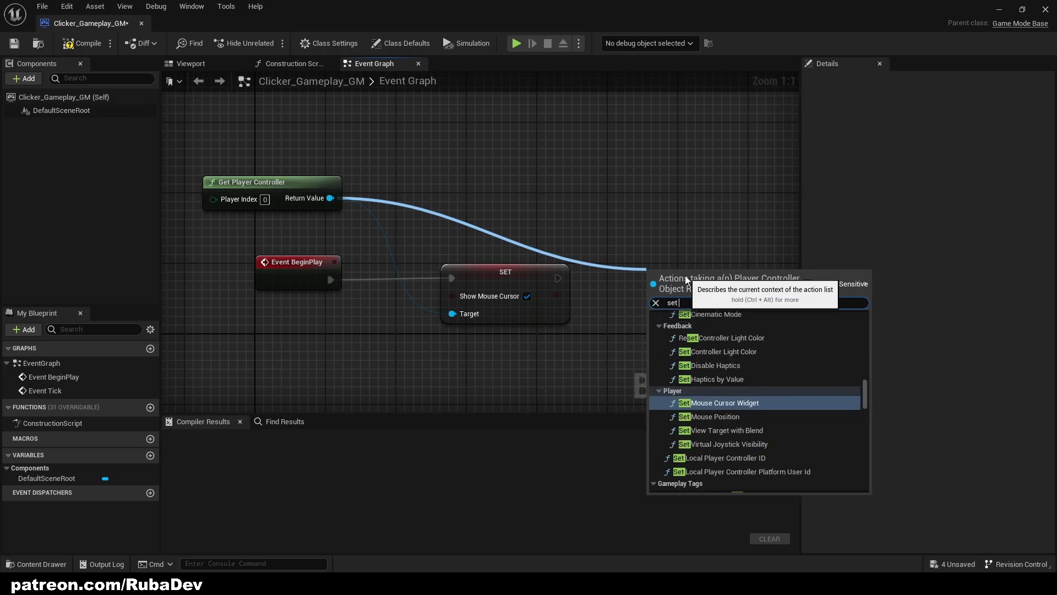
{"action": "key", "text": "Return"}
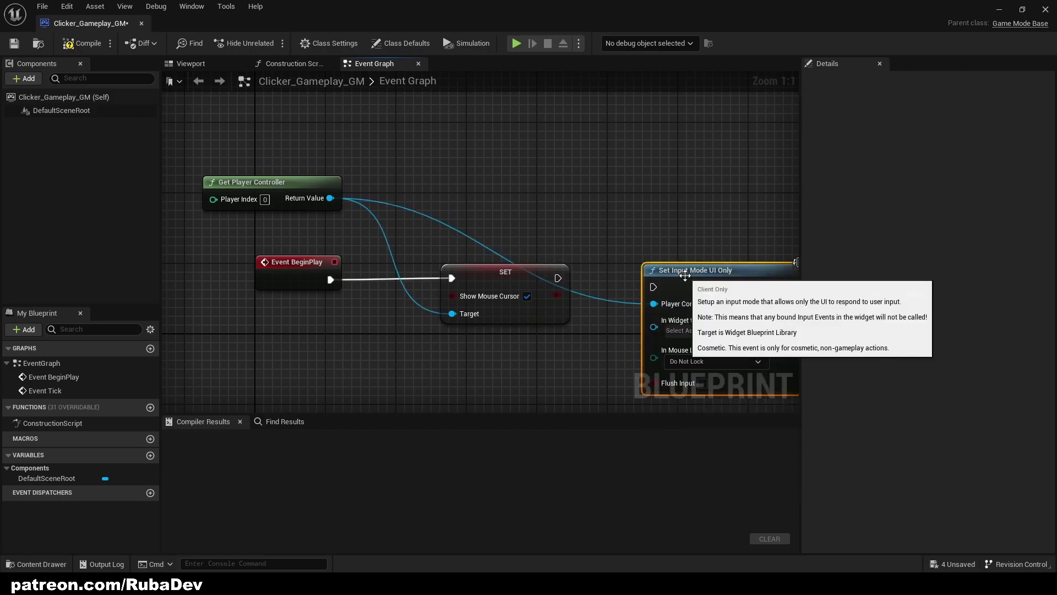
{"action": "left_click_drag", "start_coordinate": [645, 287], "coordinate": [557, 277]}
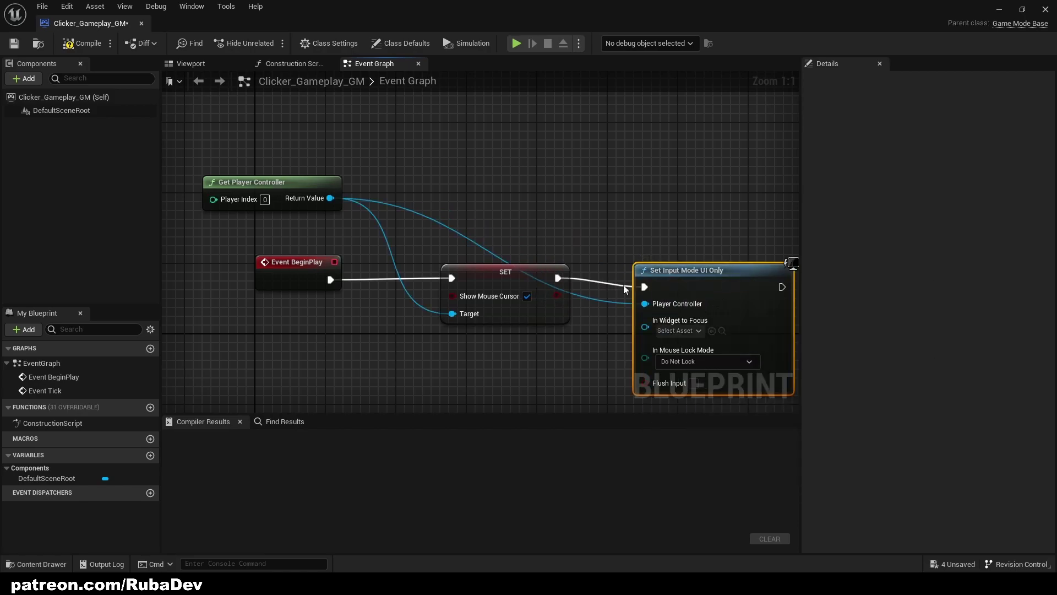
{"action": "left_click_drag", "start_coordinate": [676, 267], "coordinate": [694, 258]}
{"action": "left_click", "coordinate": [602, 290]}
{"action": "double_click", "coordinate": [603, 289]}
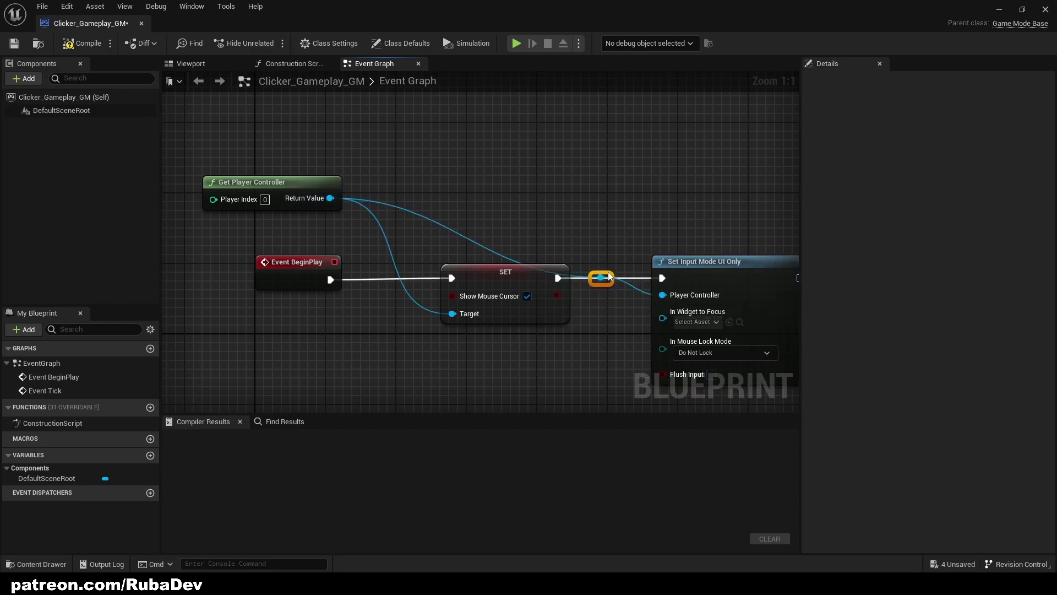
{"action": "left_click_drag", "start_coordinate": [600, 276], "coordinate": [611, 201]}
Compile Clicker_Gameplay_GM and dock its tab into the main editor
{"action": "right_click_drag", "start_coordinate": [605, 171], "coordinate": [540, 161]}
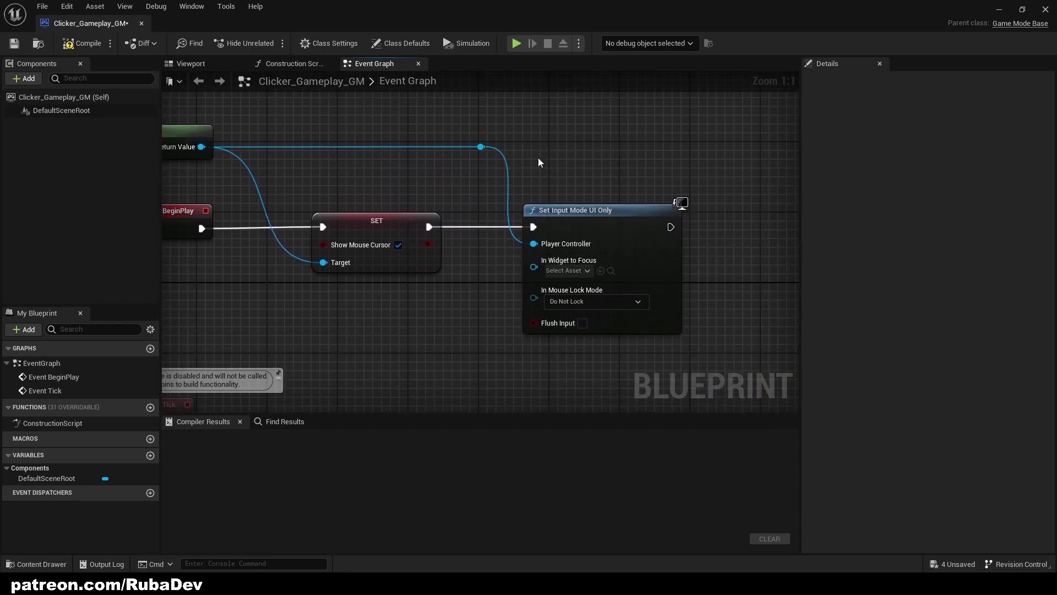
{"action": "scroll", "coordinate": [544, 157], "scroll_direction": "down", "scroll_amount": 3}
{"action": "scroll", "coordinate": [544, 157], "scroll_direction": "up", "scroll_amount": 1}
{"action": "left_click", "coordinate": [81, 43]}
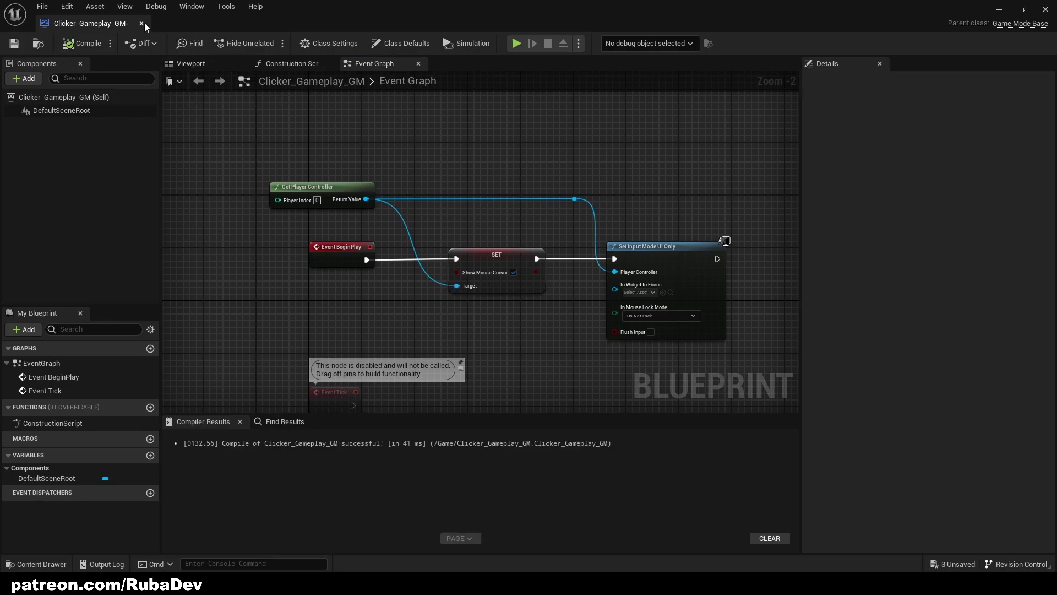
{"action": "left_click_drag", "start_coordinate": [144, 22], "coordinate": [293, 23]}
Back in ClickerLevel, create a folder named UI inside Content
{"action": "left_click", "coordinate": [200, 25]}
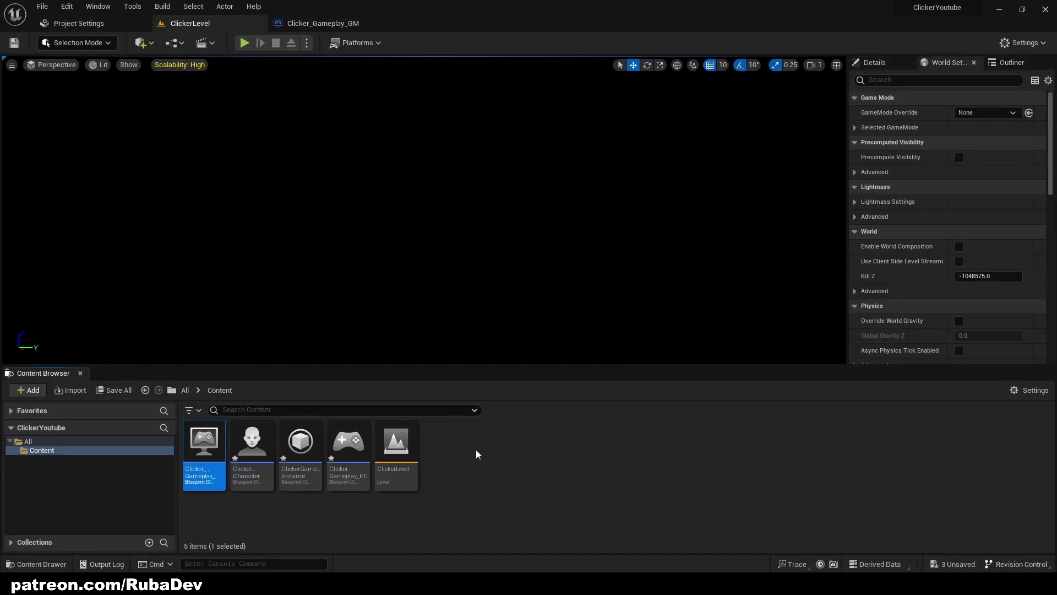
{"action": "left_click", "coordinate": [185, 389]}
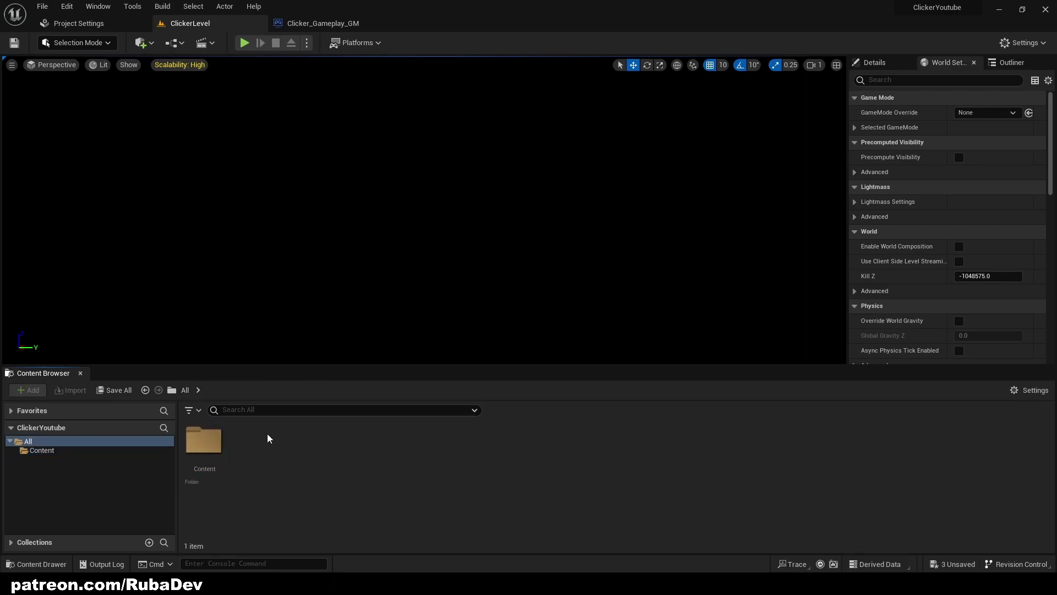
{"action": "double_click", "coordinate": [218, 435]}
{"action": "right_click", "coordinate": [470, 443]}
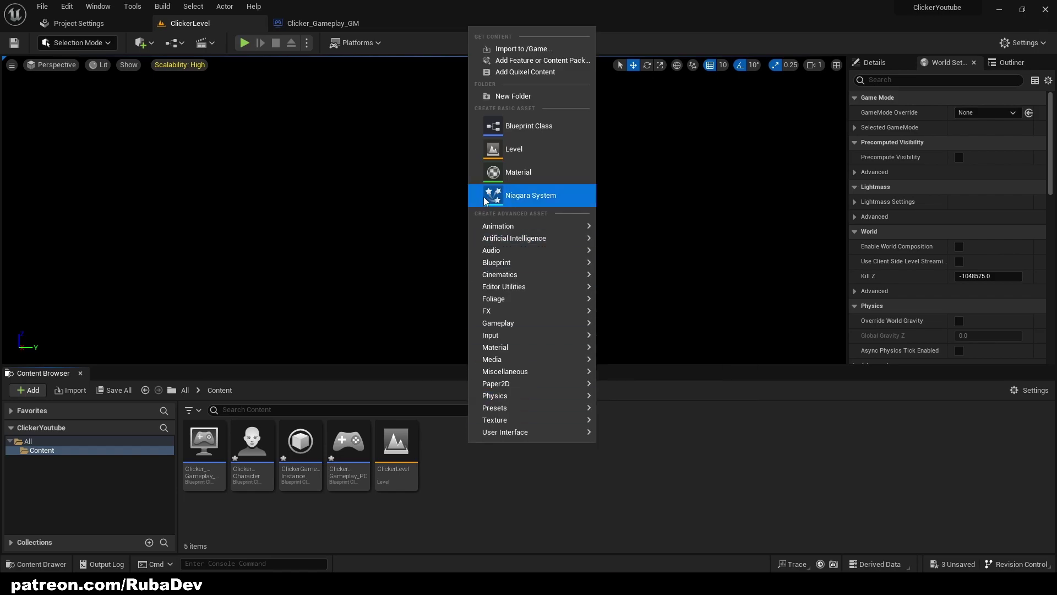
{"action": "left_click", "coordinate": [484, 96]}
{"action": "type", "text": "U"}
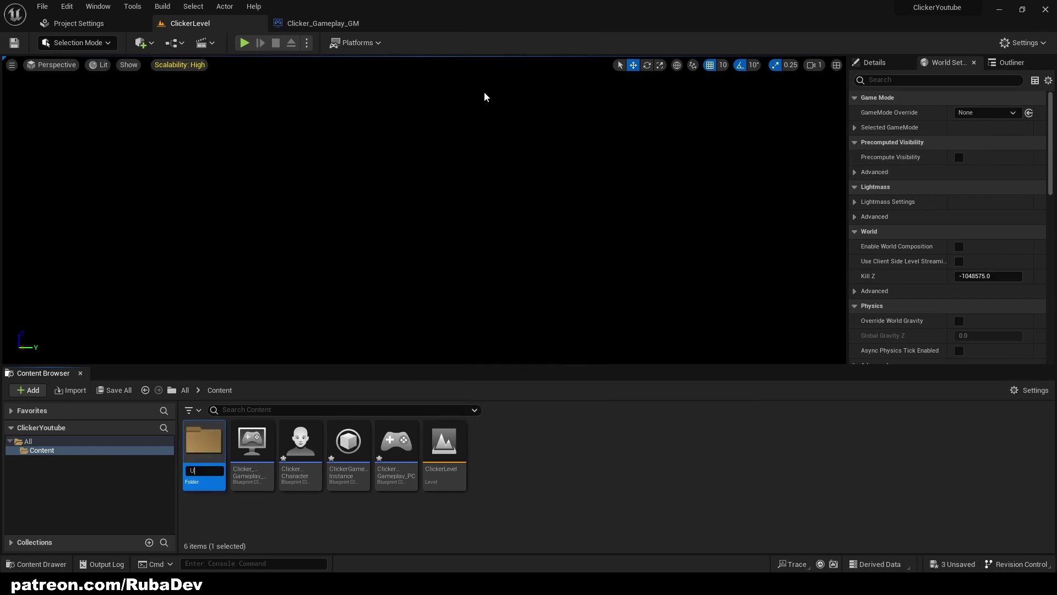
{"action": "type", "text": "I"}
{"action": "key", "text": "Return"}
{"action": "key", "text": "Return"}
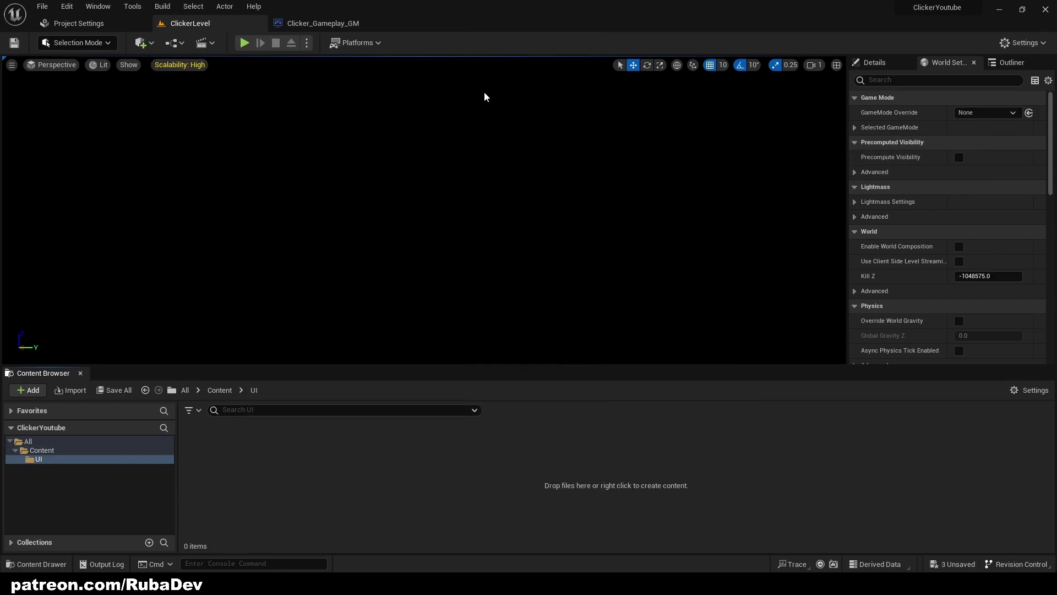
Create a User Widget Blueprint named MasterUI in the UI folder and open it
{"action": "right_click", "coordinate": [292, 469]}
{"action": "mouse_move", "coordinate": [327, 457]}
{"action": "left_click", "coordinate": [441, 534]}
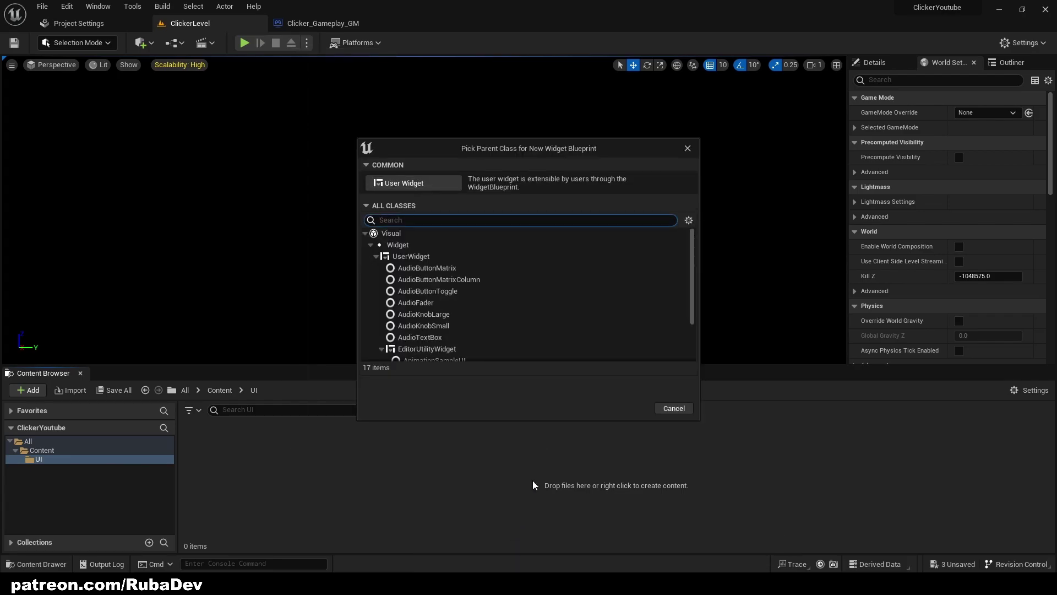
{"action": "left_click", "coordinate": [445, 186]}
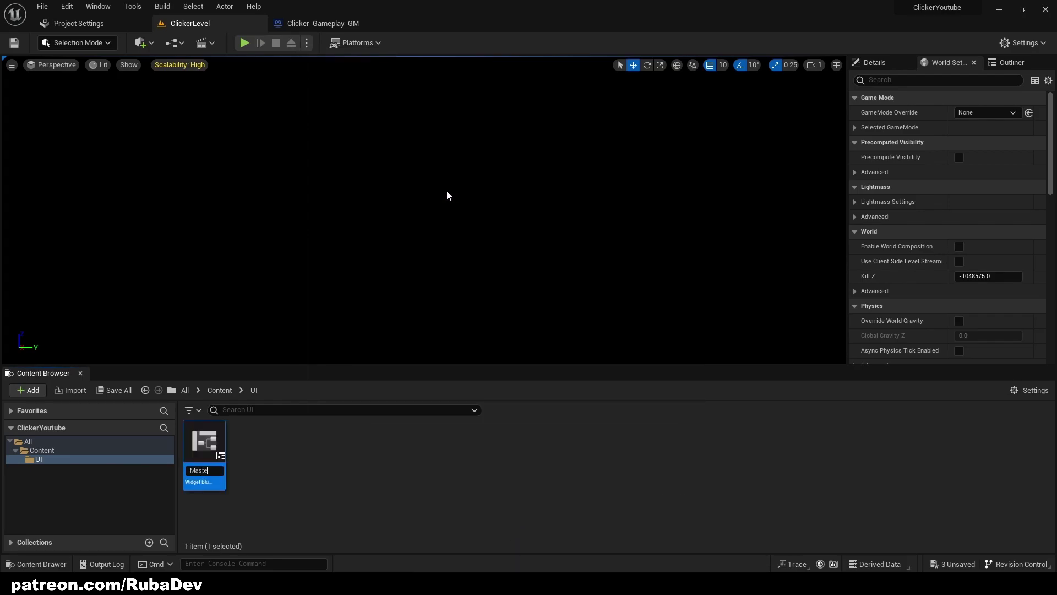
{"action": "key", "text": "Return"}
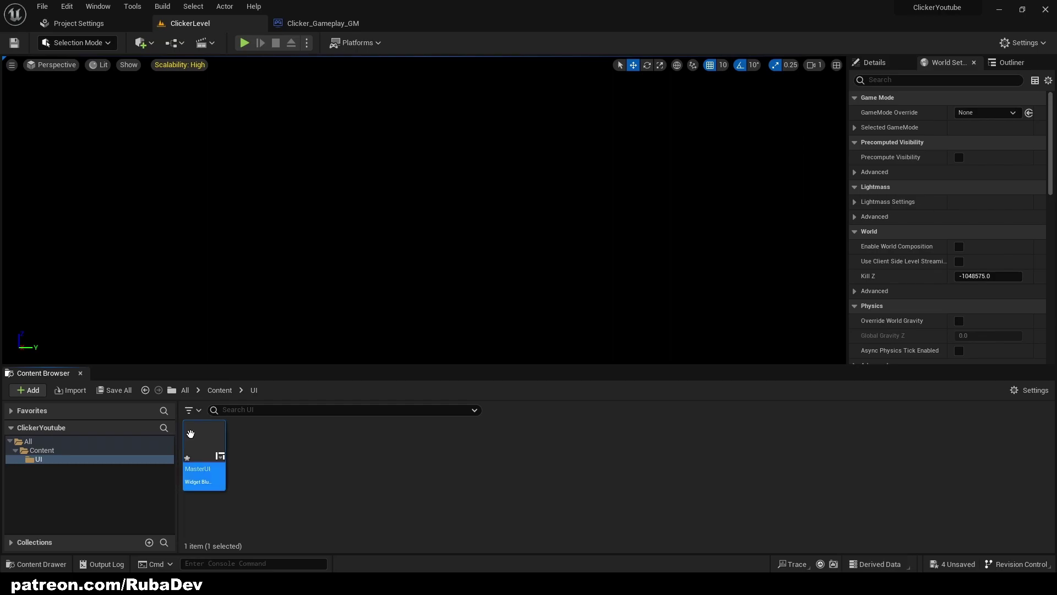
{"action": "double_click", "coordinate": [192, 431]}
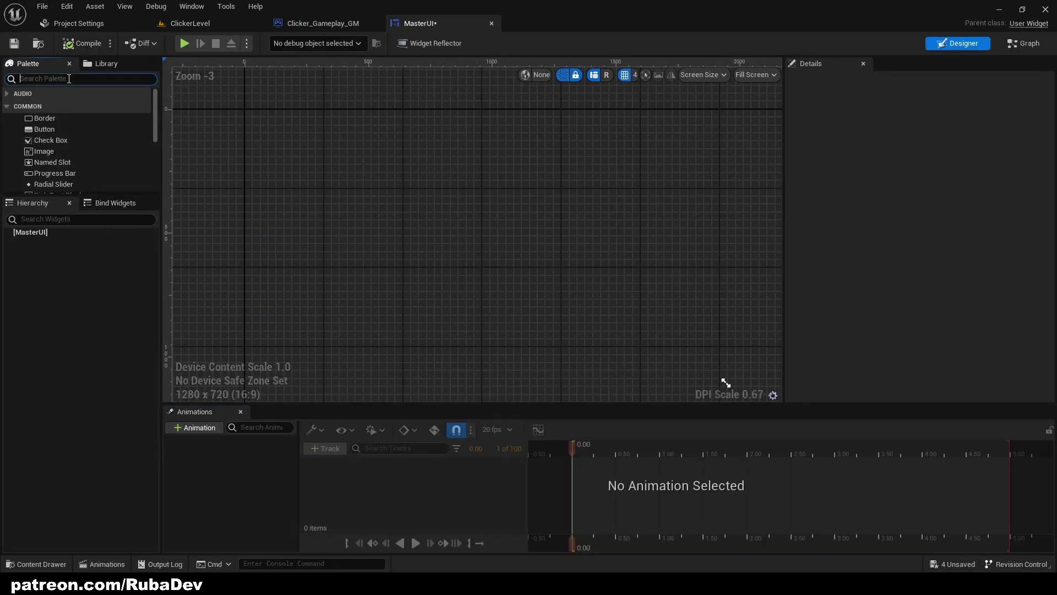
Add a Canvas Panel to MasterUI and place an Image on it
{"action": "left_click_drag", "start_coordinate": [53, 105], "coordinate": [404, 179]}
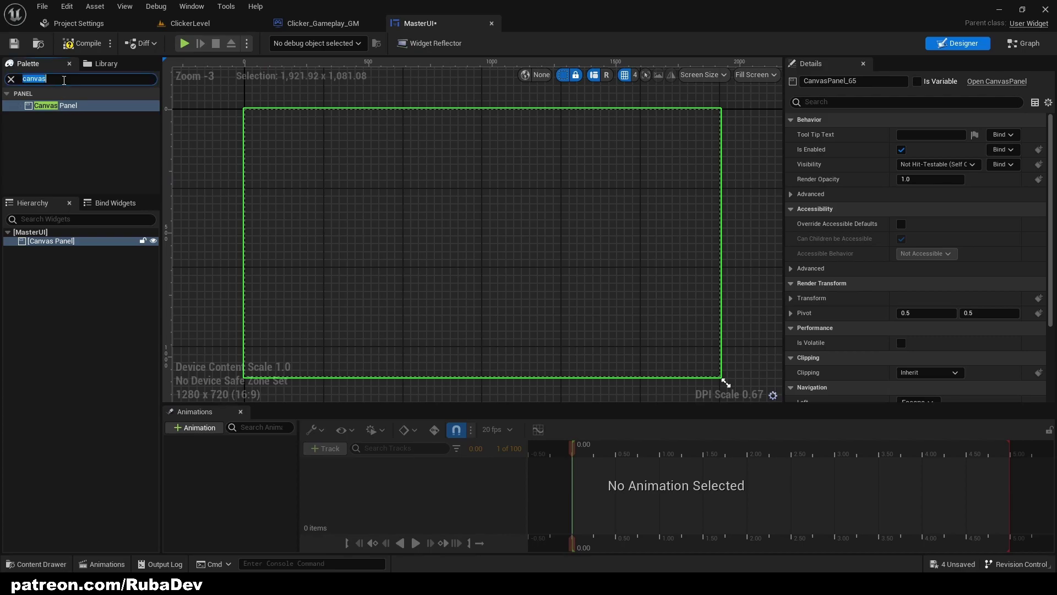
{"action": "type", "text": "image"}
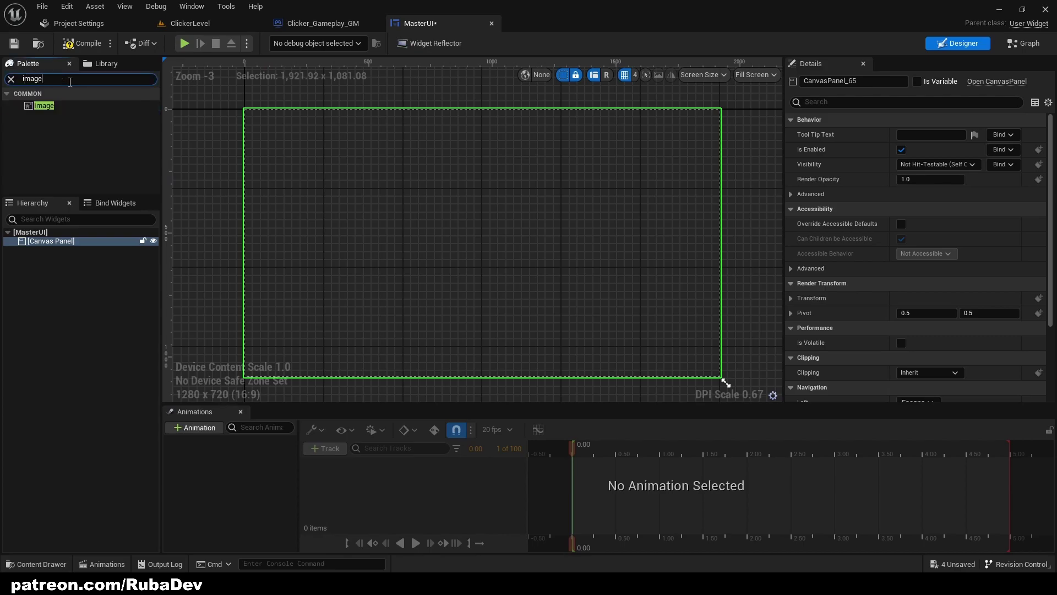
{"action": "left_click_drag", "start_coordinate": [55, 107], "coordinate": [469, 208]}
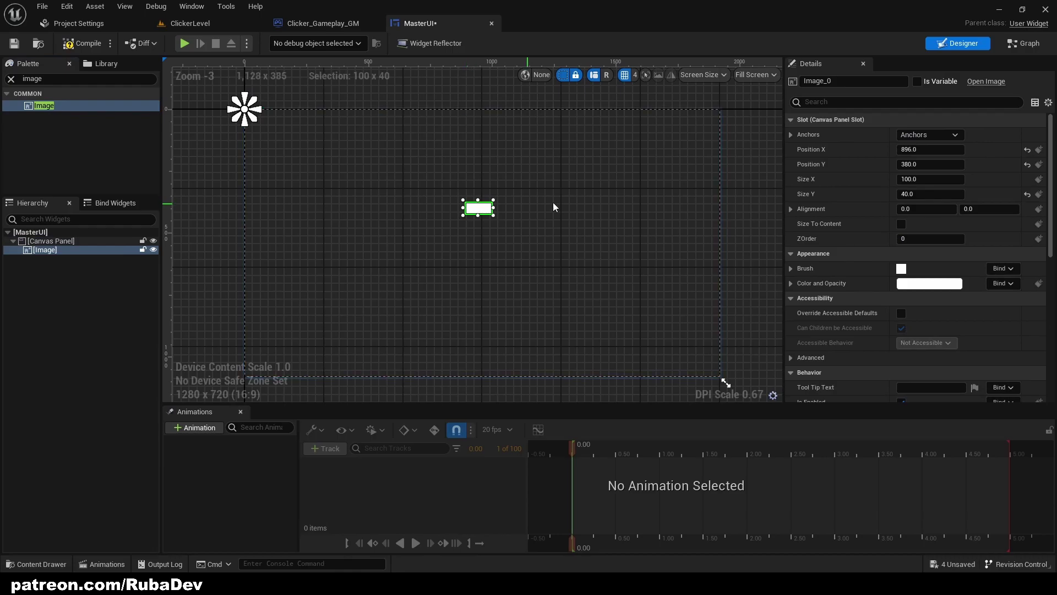
Anchor the Image to full-screen stretch and set its offsets to 0
{"action": "left_click", "coordinate": [928, 134]}
{"action": "left_click", "coordinate": [1034, 271]}
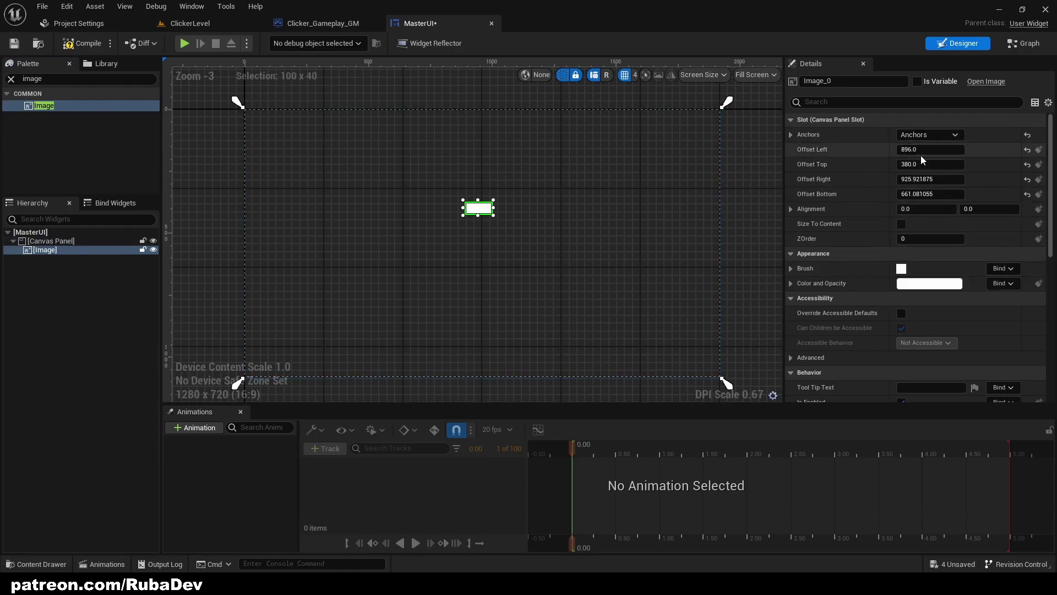
{"action": "left_click", "coordinate": [933, 150]}
{"action": "type", "text": "0"}
{"action": "key", "text": "Tab"}
{"action": "type", "text": "0"}
{"action": "key", "text": "Tab"}
{"action": "type", "text": "0"}
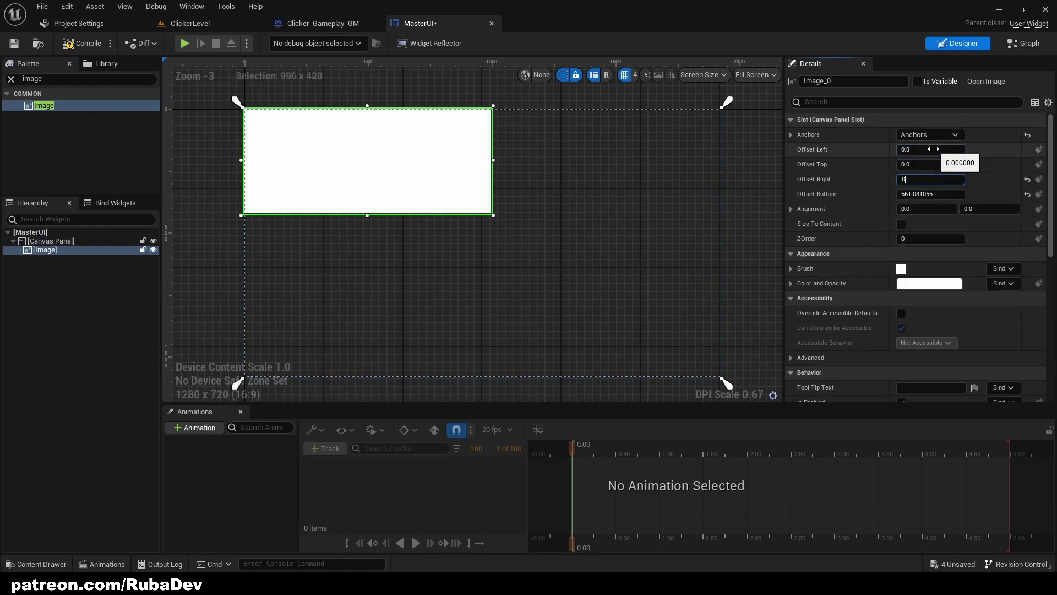
{"action": "key", "text": "Tab"}
{"action": "type", "text": "0"}
{"action": "key", "text": "Return"}
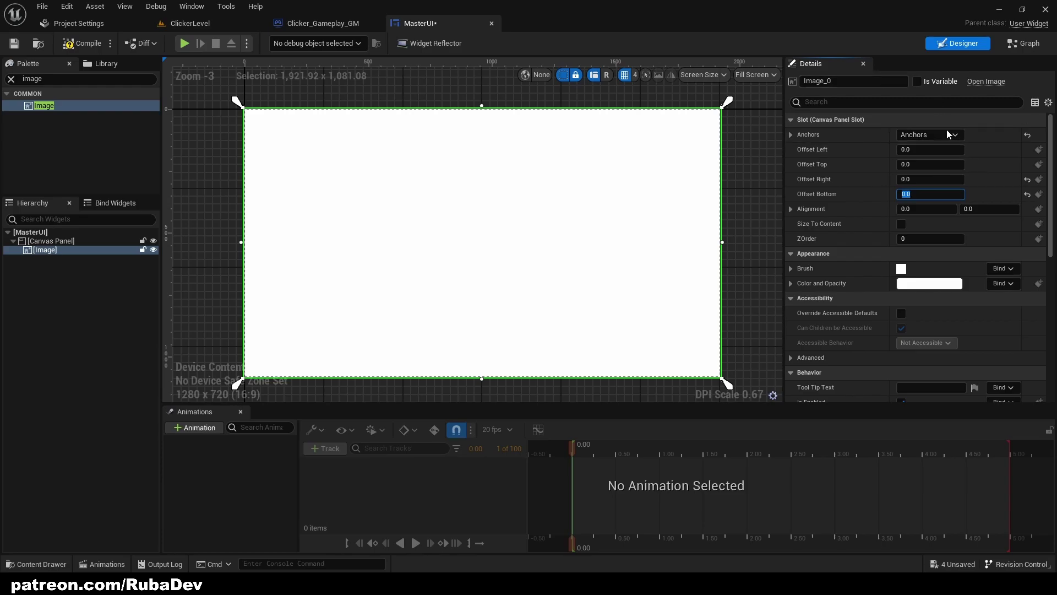
Start picking a dark purple (42295BFF) tint in the Image's brush settings
{"action": "left_click", "coordinate": [790, 284]}
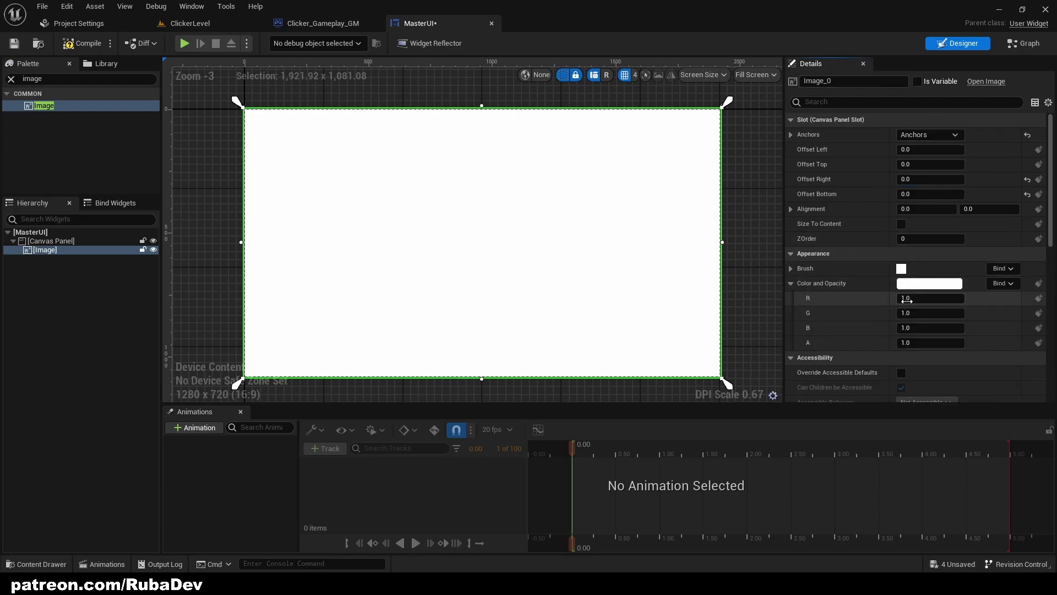
{"action": "left_click", "coordinate": [791, 283]}
{"action": "left_click", "coordinate": [791, 268]}
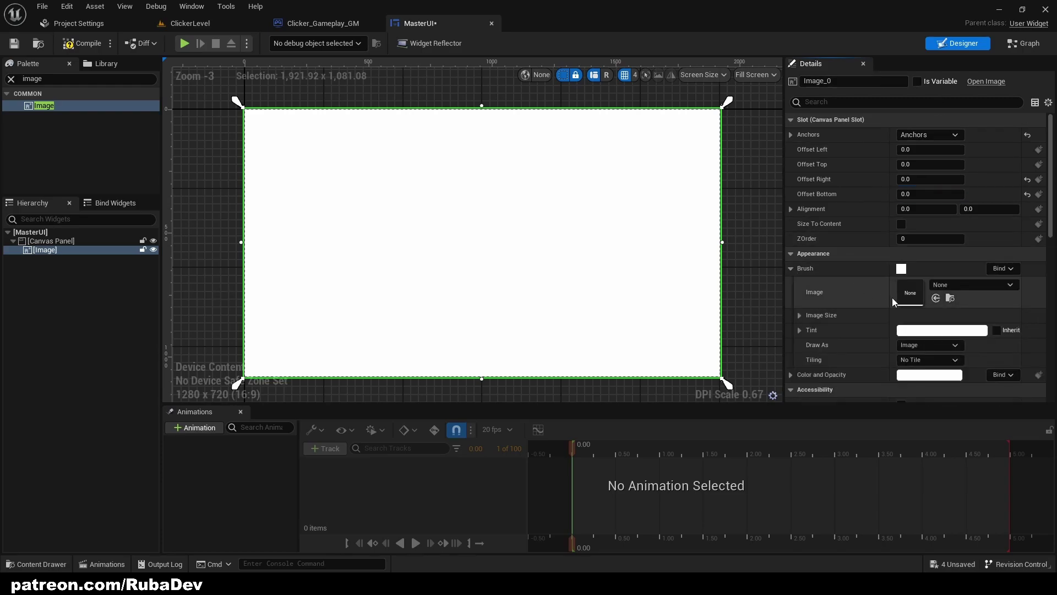
{"action": "left_click", "coordinate": [954, 330]}
Give the background image a muted purple tint (463B5BFF) in the Color Picker
{"action": "mouse_move", "coordinate": [819, 337]}
{"action": "left_mouse_down"}
{"action": "mouse_move", "coordinate": [816, 354]}
{"action": "mouse_move", "coordinate": [751, 339]}
{"action": "mouse_move", "coordinate": [705, 345]}
{"action": "mouse_move", "coordinate": [721, 329]}
{"action": "left_mouse_up"}
{"action": "left_click_drag", "start_coordinate": [845, 325], "coordinate": [837, 417]}
{"action": "left_click", "coordinate": [735, 328]}
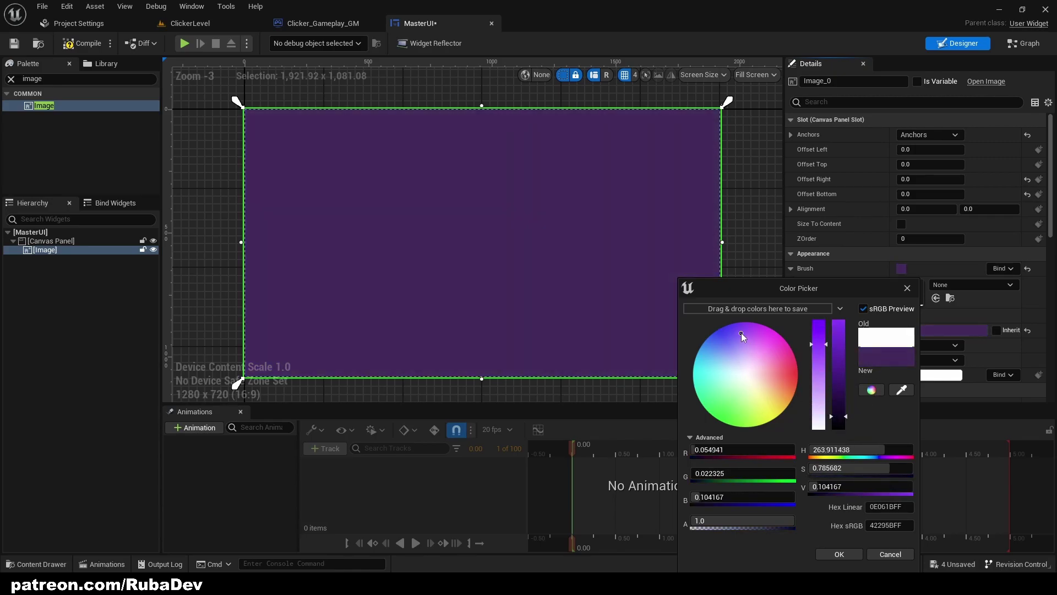
{"action": "left_click", "coordinate": [819, 365]}
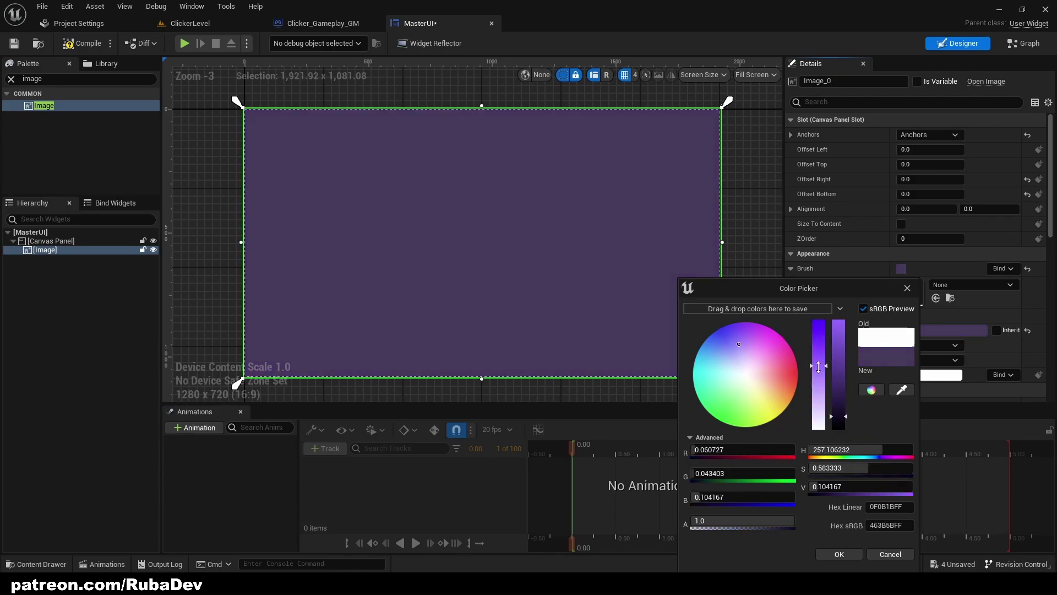
{"action": "left_click", "coordinate": [847, 555]}
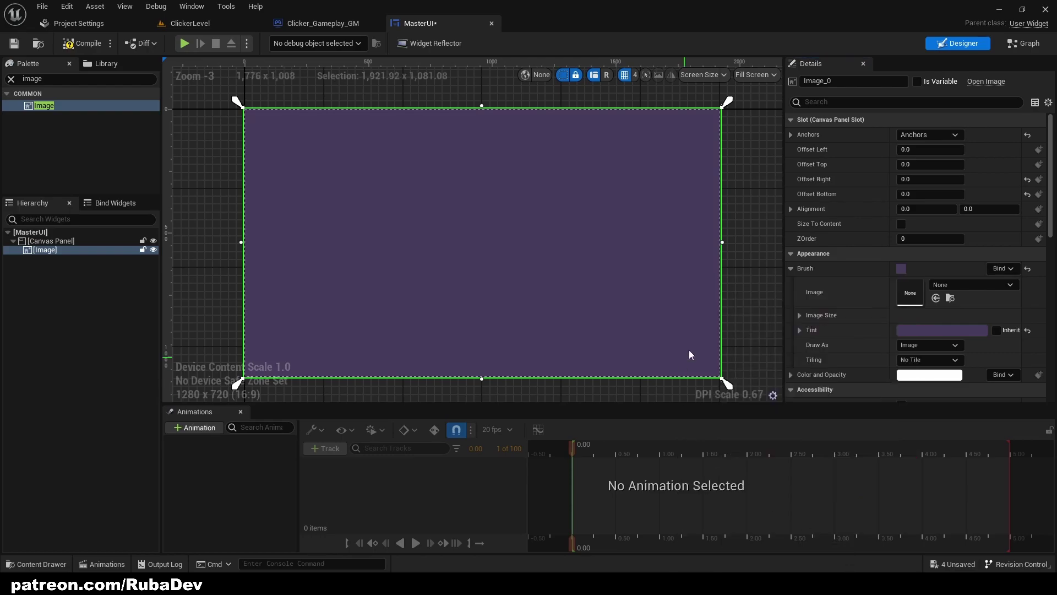
Compile and save the MasterUI widget blueprint
{"action": "left_click", "coordinate": [734, 298]}
{"action": "left_click", "coordinate": [623, 269]}
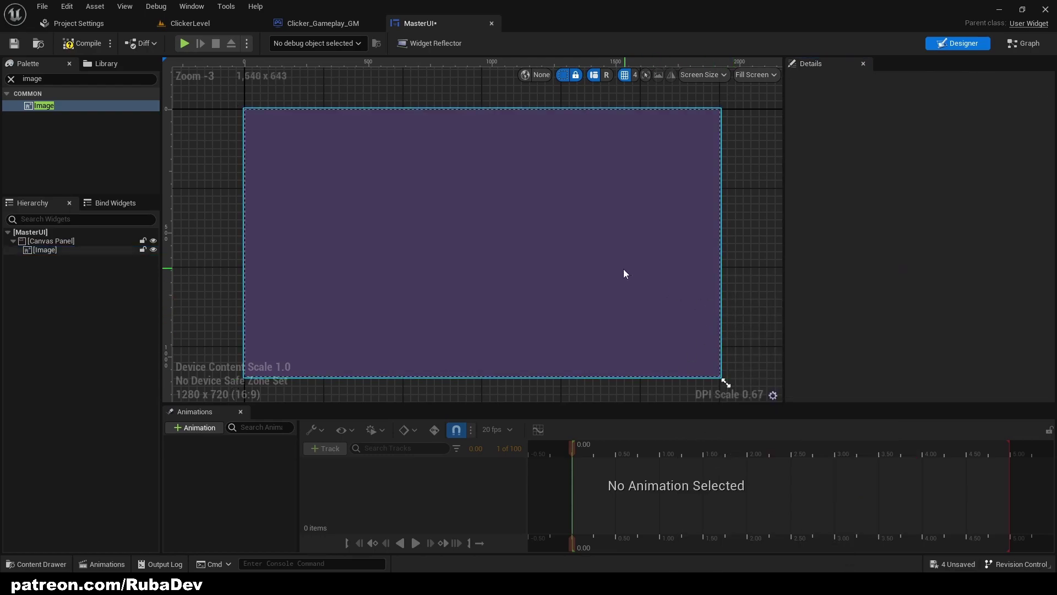
{"action": "left_click", "coordinate": [182, 163]}
{"action": "left_click", "coordinate": [82, 43]}
{"action": "left_click", "coordinate": [14, 43]}
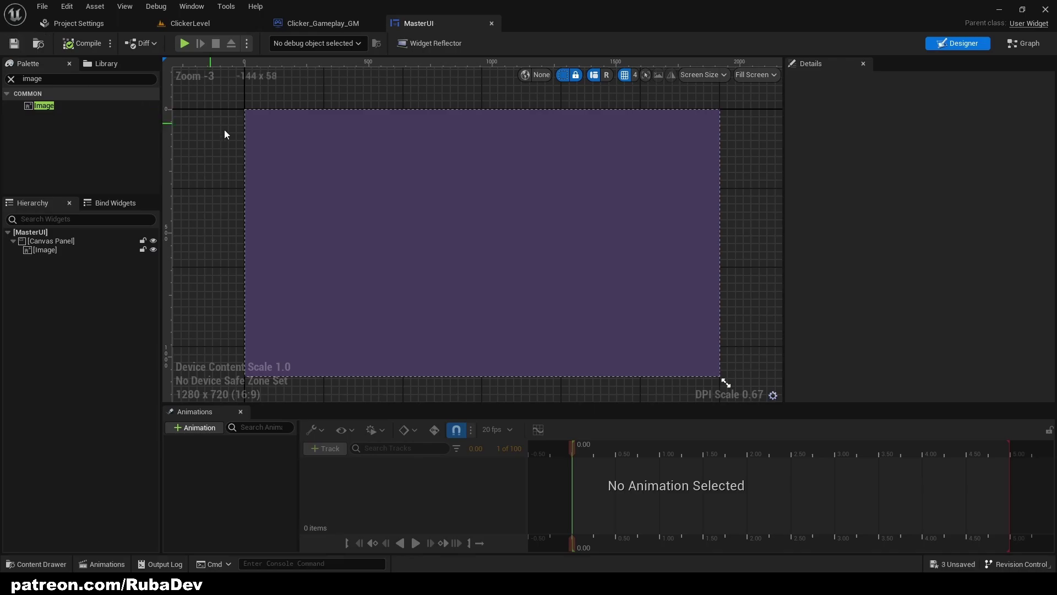
Glance over the Clicker_Gameplay_GM event graph, then return to the ClickerLevel editor
{"action": "right_click_drag", "start_coordinate": [220, 207], "coordinate": [303, 180]}
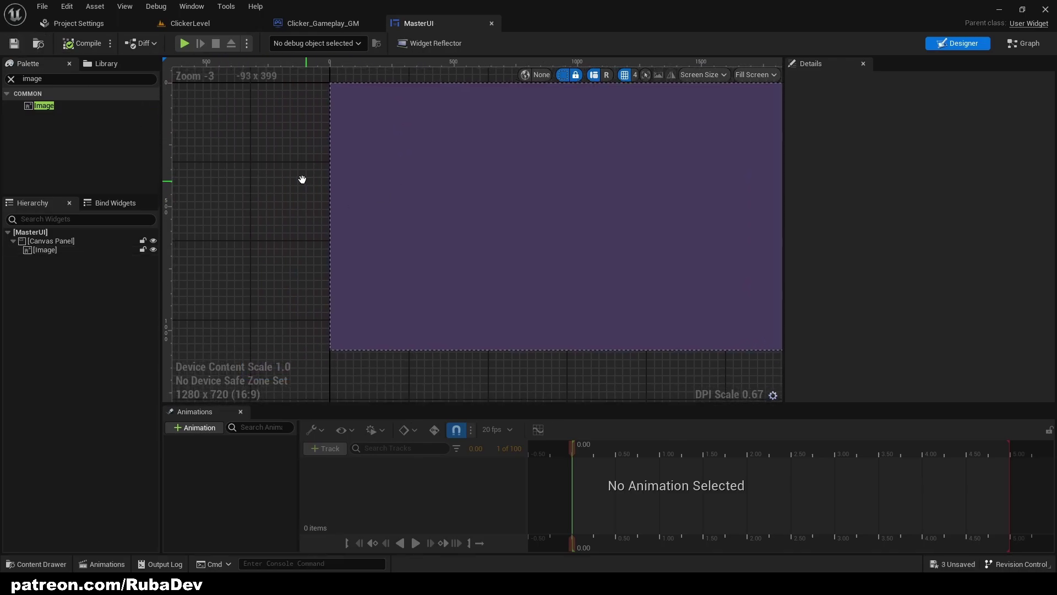
{"action": "left_click", "coordinate": [323, 23]}
{"action": "left_click", "coordinate": [419, 23]}
{"action": "right_click_drag", "start_coordinate": [388, 178], "coordinate": [312, 179]}
{"action": "left_click", "coordinate": [306, 26]}
{"action": "left_click", "coordinate": [226, 29]}
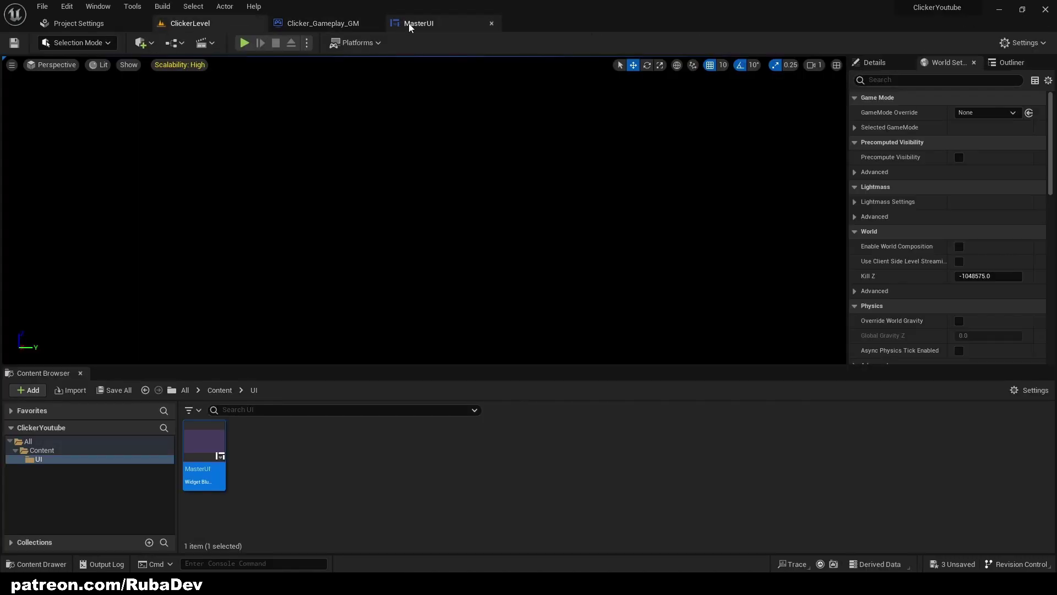